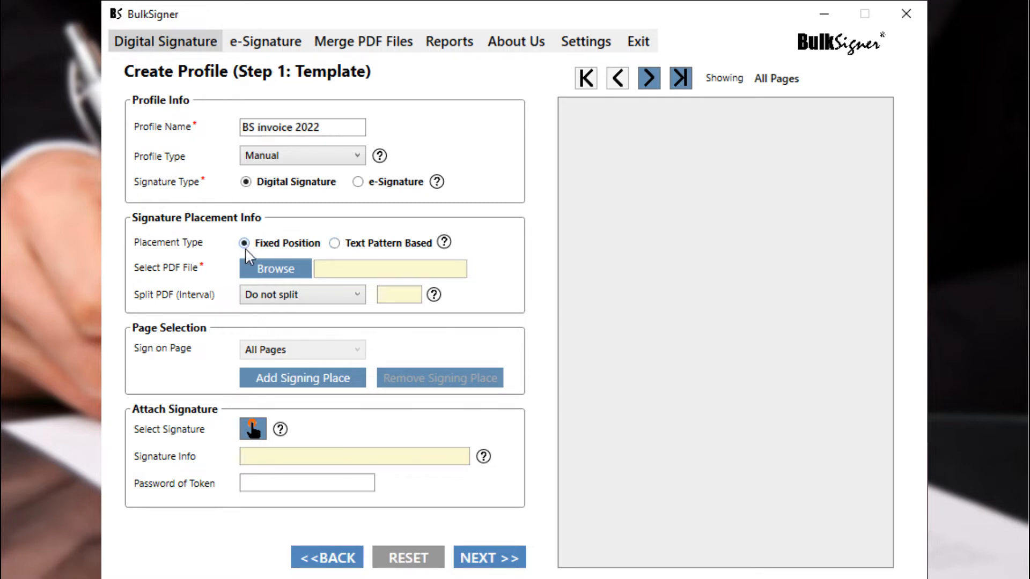
# Load BS invoice.pdf from the Desktop folder BS invoice 2022 as the profile's template PDF.
pyautogui.click(275, 270)
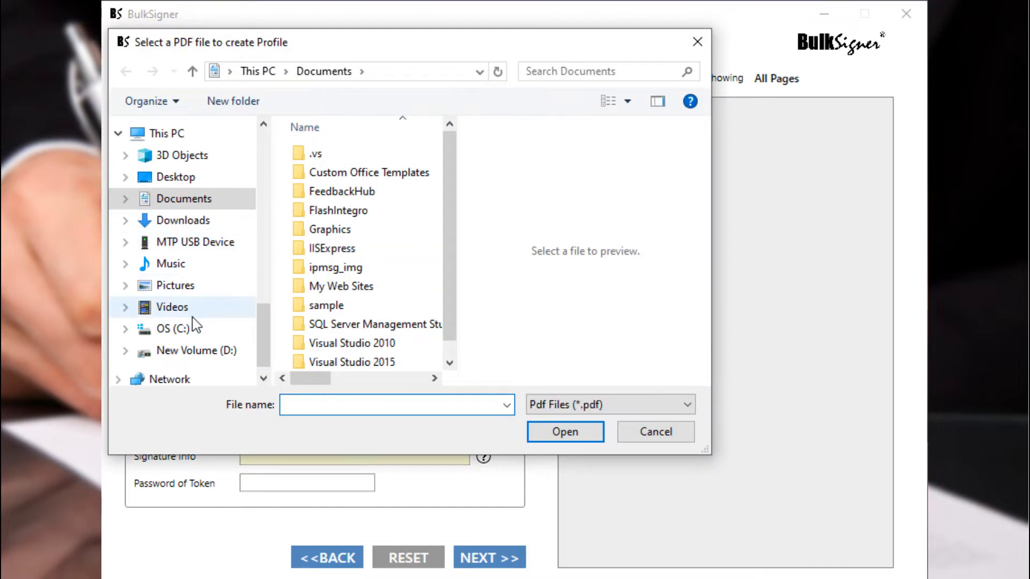
pyautogui.click(175, 177)
pyautogui.doubleClick(397, 215)
pyautogui.click(375, 268)
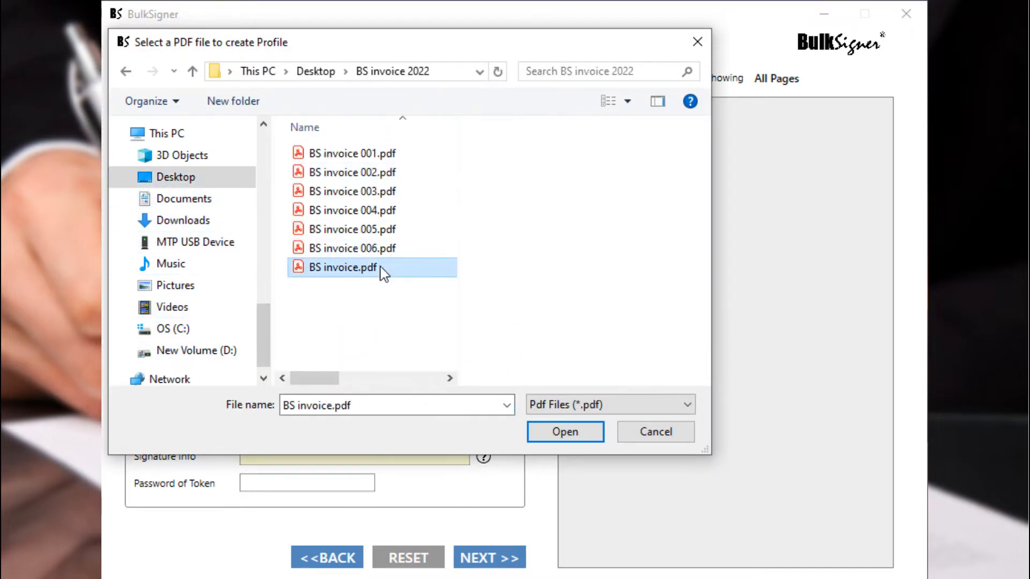
pyautogui.click(566, 431)
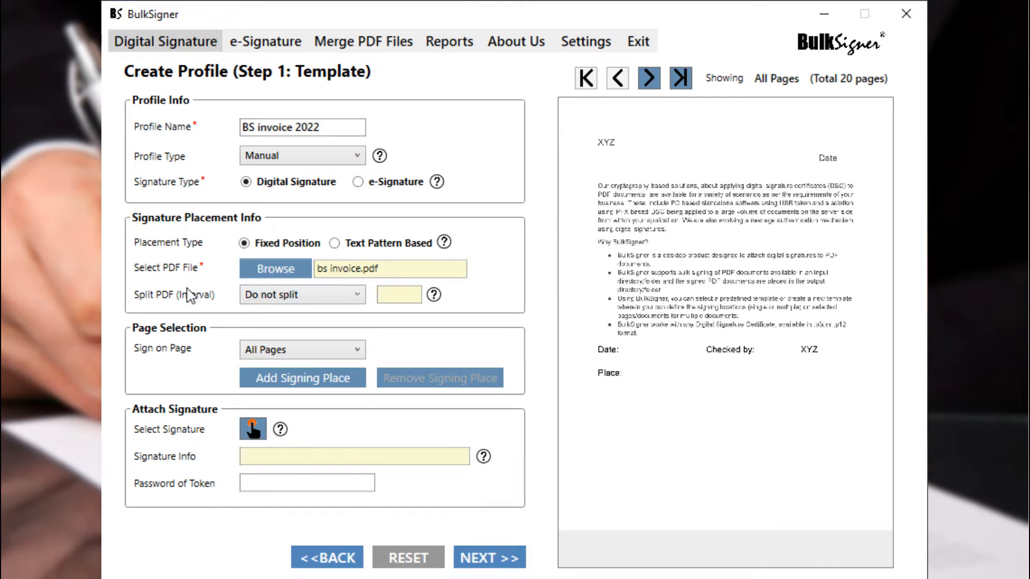
# Keep the PDF split interval at Do not split and set signing to All Pages after trying Other Page.
pyautogui.click(284, 300)
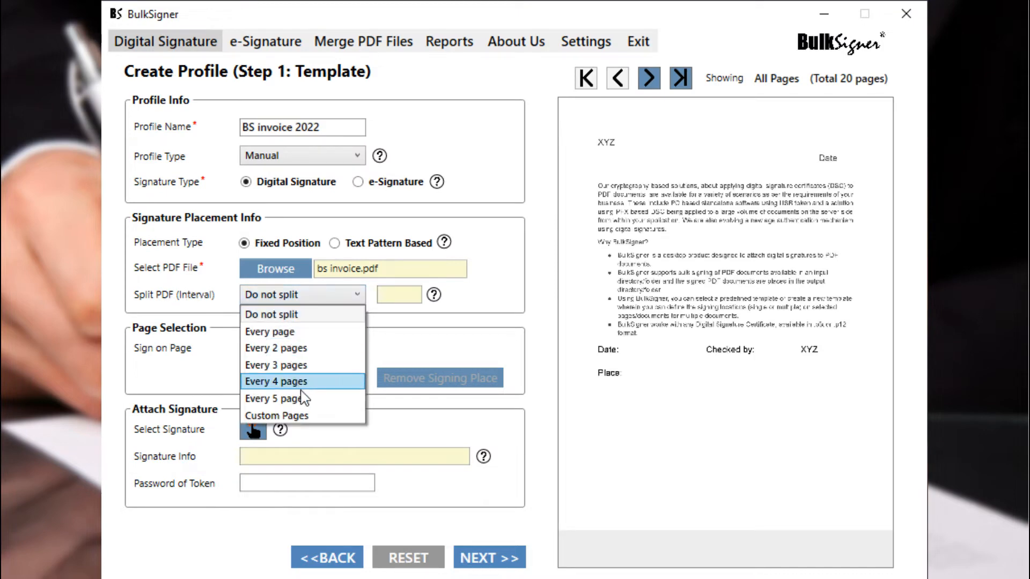
pyautogui.click(308, 320)
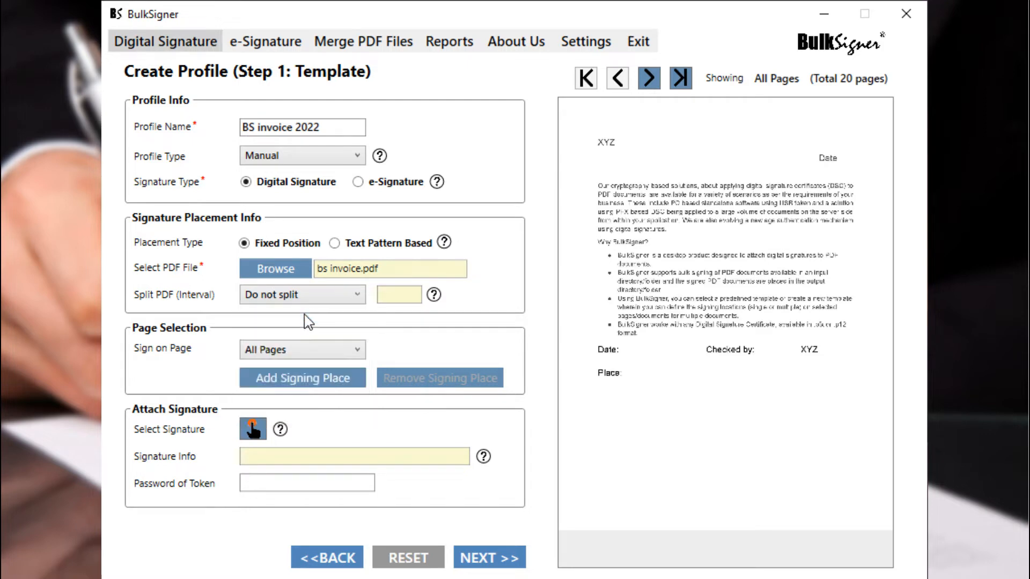
pyautogui.click(261, 351)
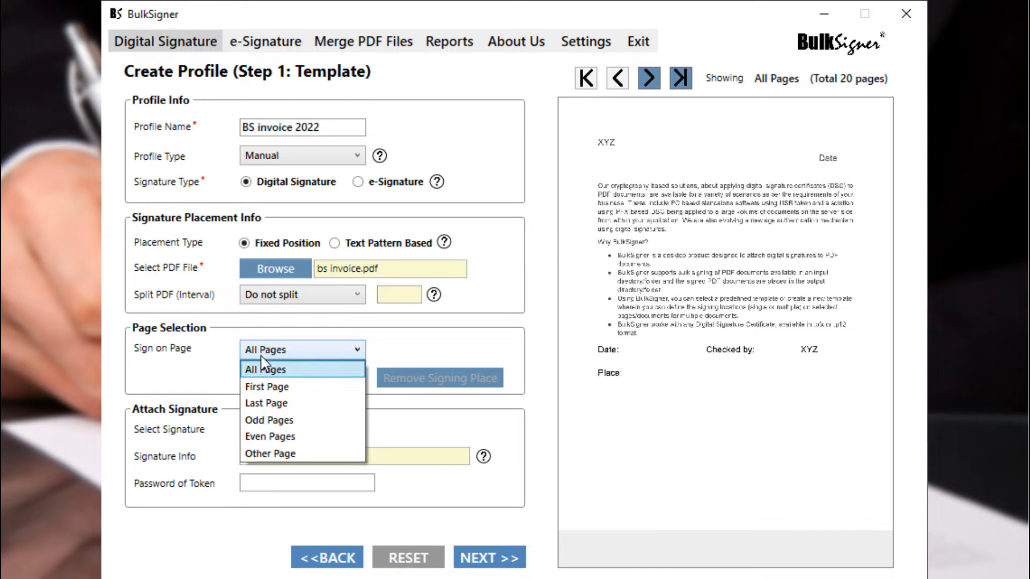
pyautogui.click(289, 453)
pyautogui.click(288, 350)
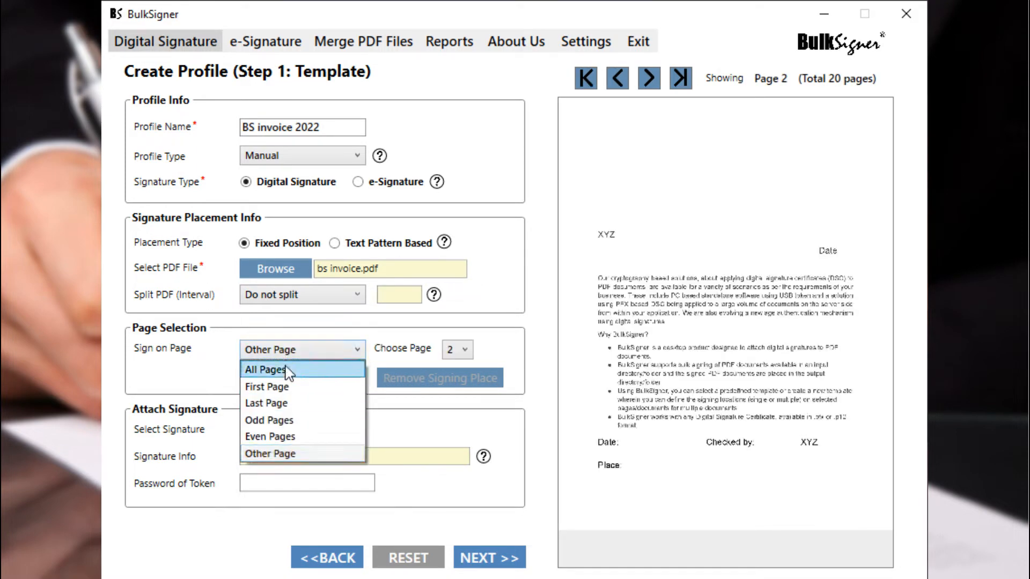
pyautogui.click(282, 370)
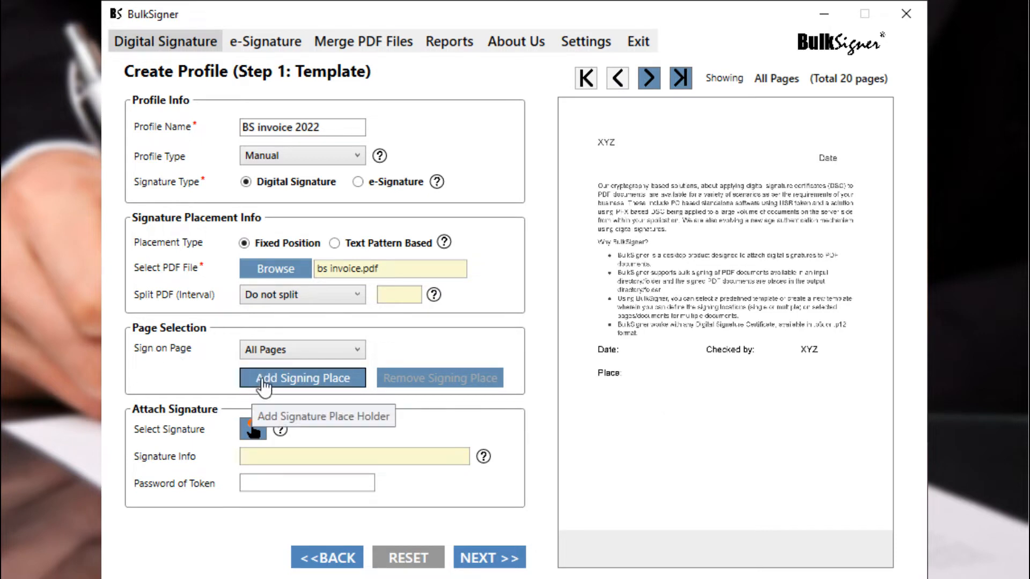
# Add a signing place just below the lower XYZ text and attach the E2serv.com certificate with its token password.
pyautogui.click(264, 382)
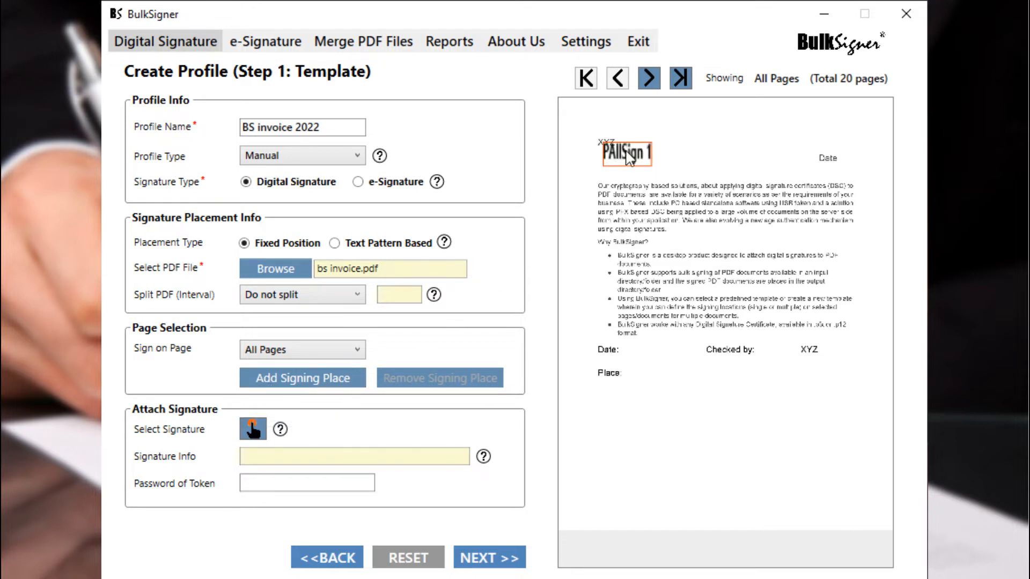
pyautogui.moveTo(626, 154)
pyautogui.mouseDown()
pyautogui.moveTo(685, 297)
pyautogui.moveTo(775, 366)
pyautogui.moveTo(812, 374)
pyautogui.mouseUp()
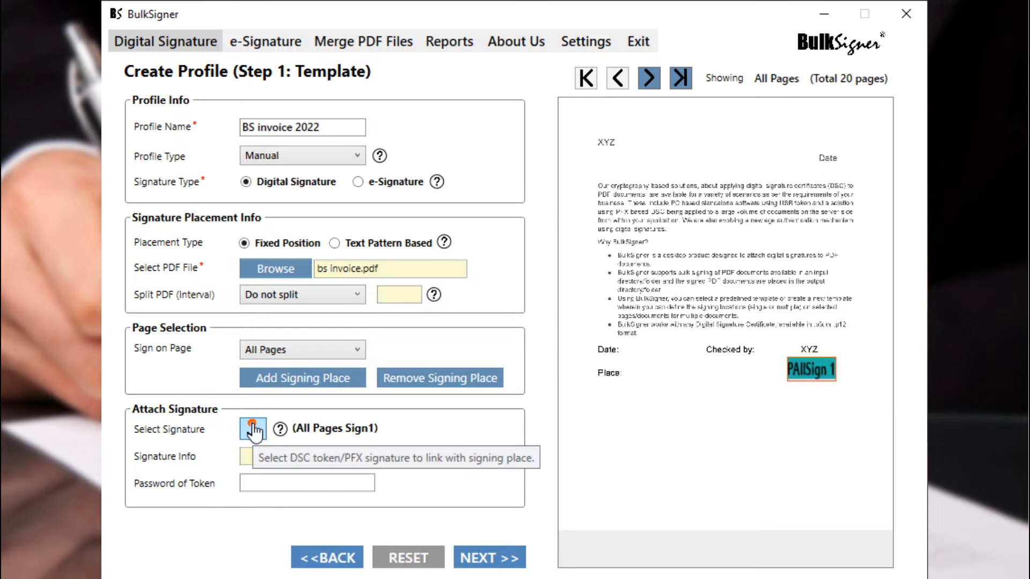
pyautogui.click(252, 425)
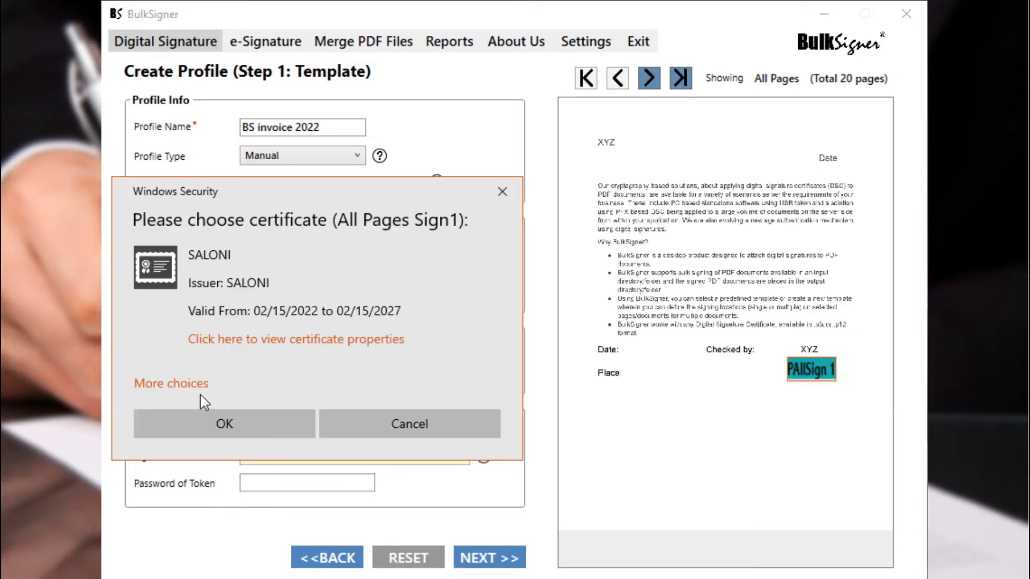
pyautogui.click(162, 395)
pyautogui.click(227, 474)
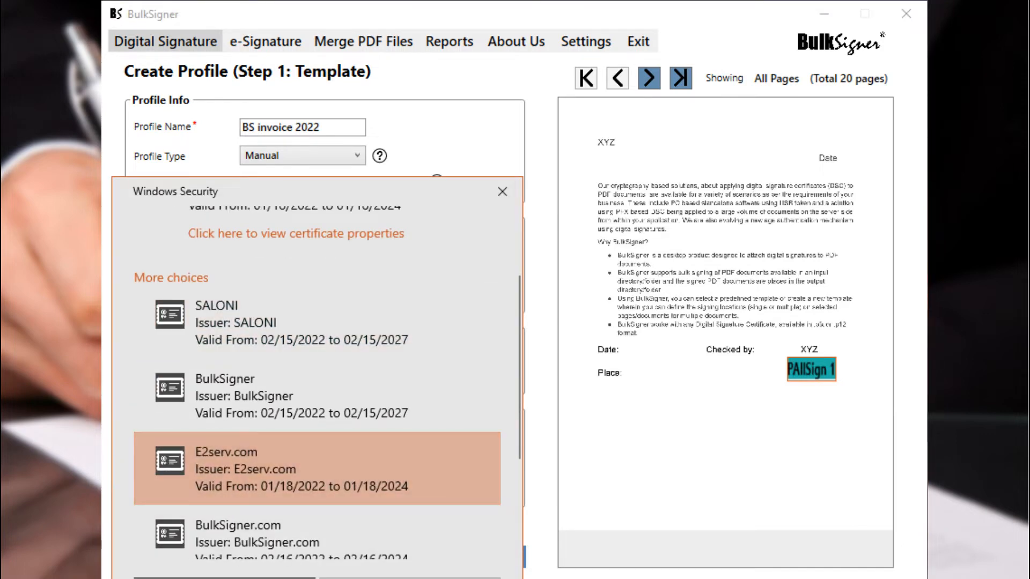
pyautogui.click(242, 578)
pyautogui.click(320, 486)
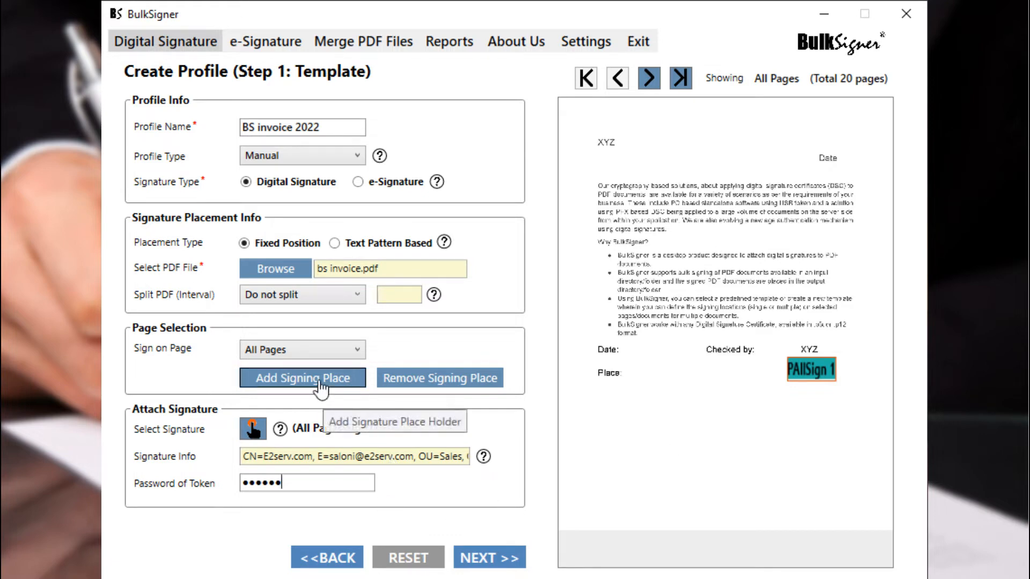
# Add a second signing place above the Date text and attach the E2serv.com certificate with its token password.
pyautogui.click(321, 382)
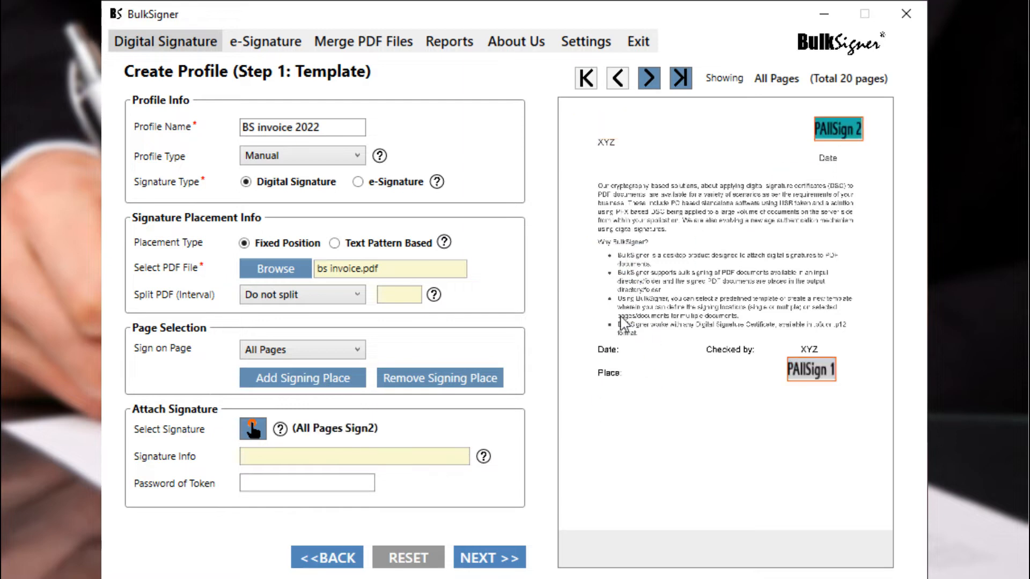
pyautogui.click(200, 442)
pyautogui.click(258, 518)
pyautogui.write('•••')
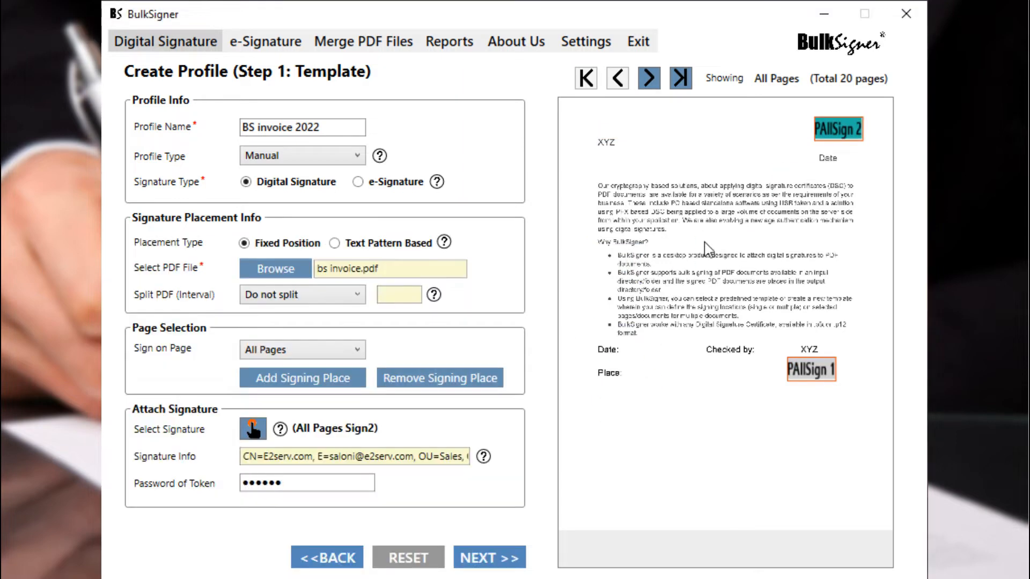
# Review the signature attached to each signing place and remove the second one above the Date text.
pyautogui.click(835, 365)
pyautogui.click(834, 138)
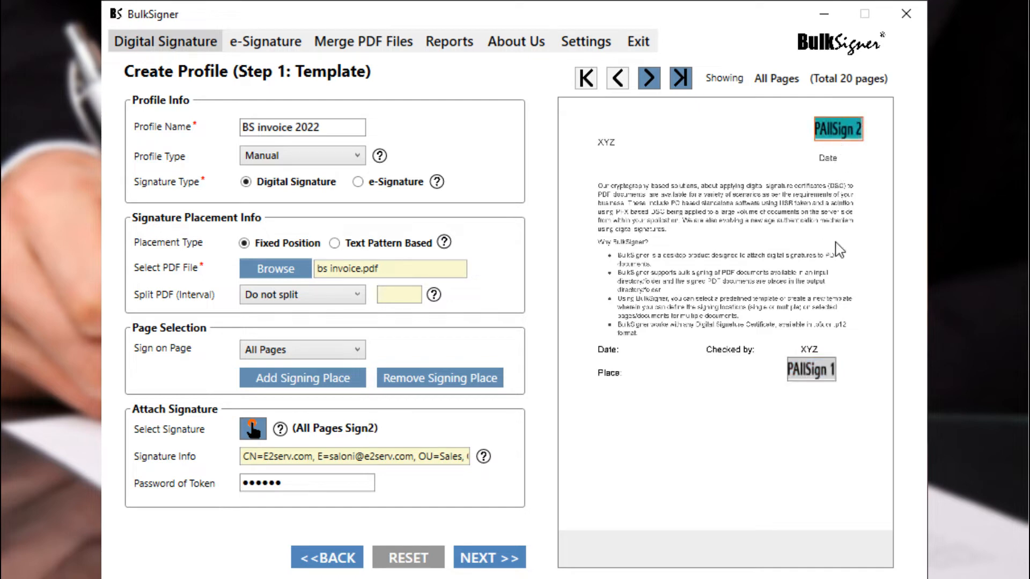
pyautogui.click(837, 374)
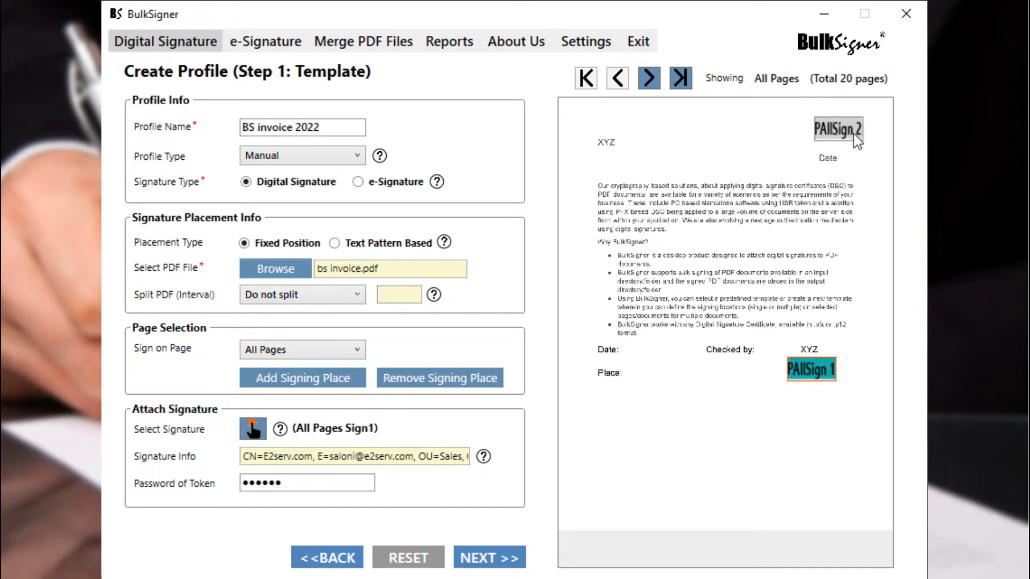
pyautogui.click(840, 130)
pyautogui.click(483, 379)
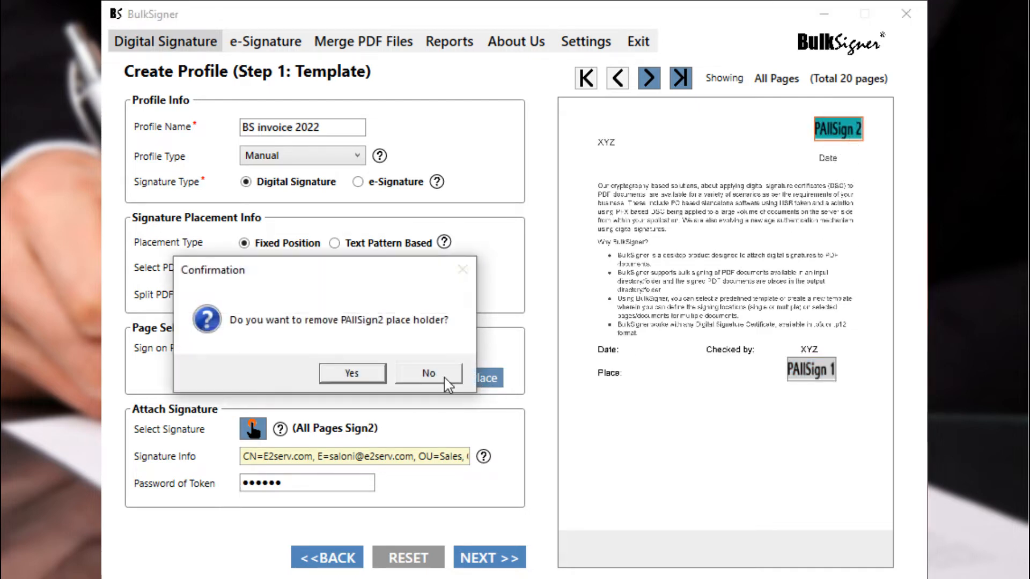
pyautogui.click(350, 373)
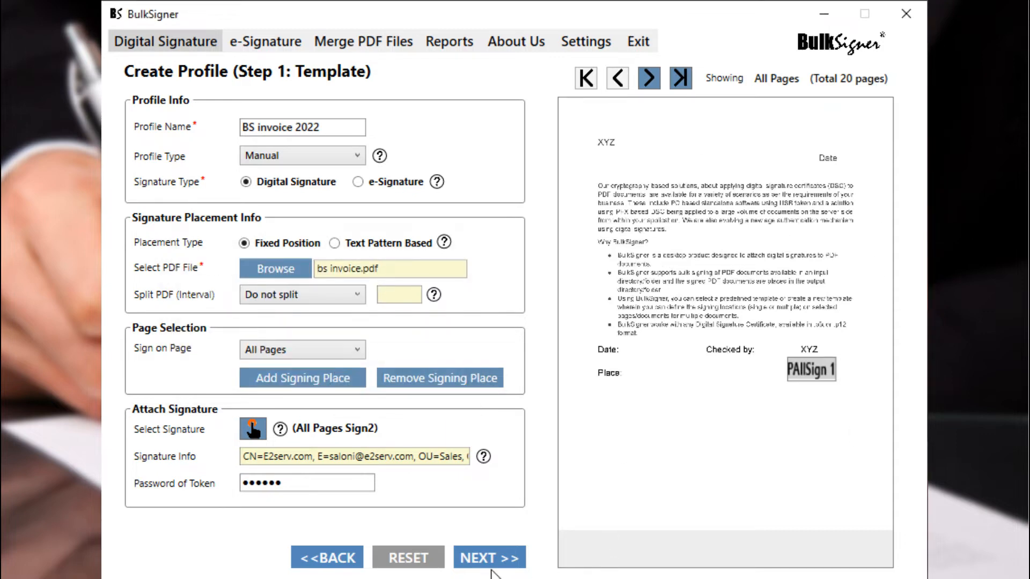
# Save the profile's template step and continue to the preferences.
pyautogui.click(496, 561)
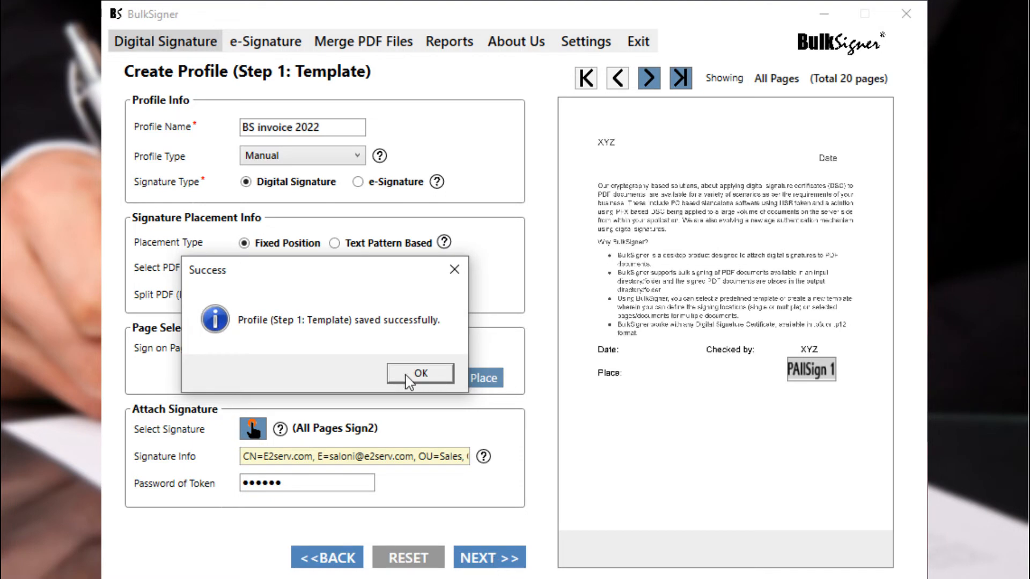
pyautogui.click(435, 371)
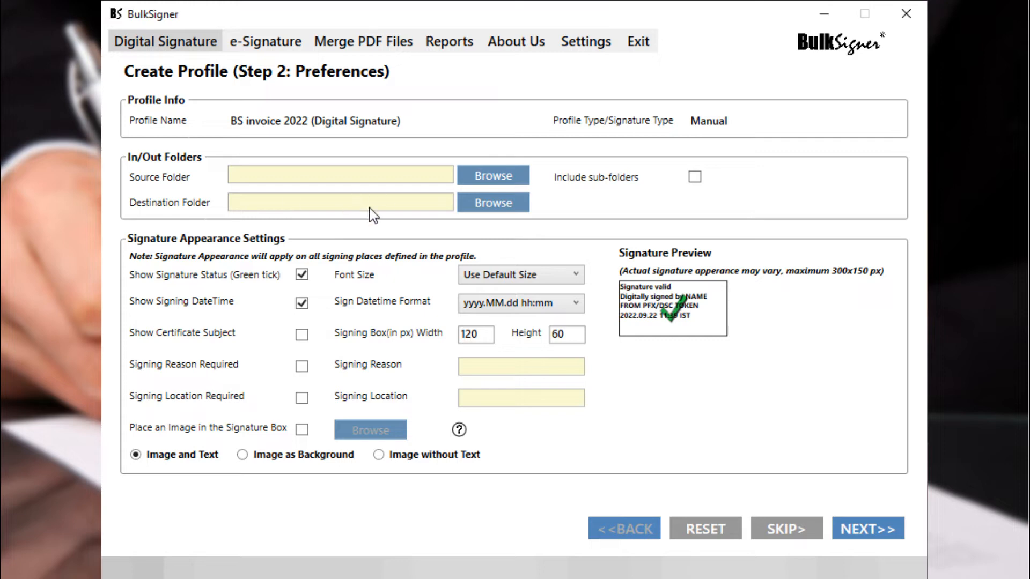
# Try the signature status, signing reason "invoice" and signing location "mumbai" options, restoring each to its original setting.
pyautogui.click(302, 275)
pyautogui.click(302, 275)
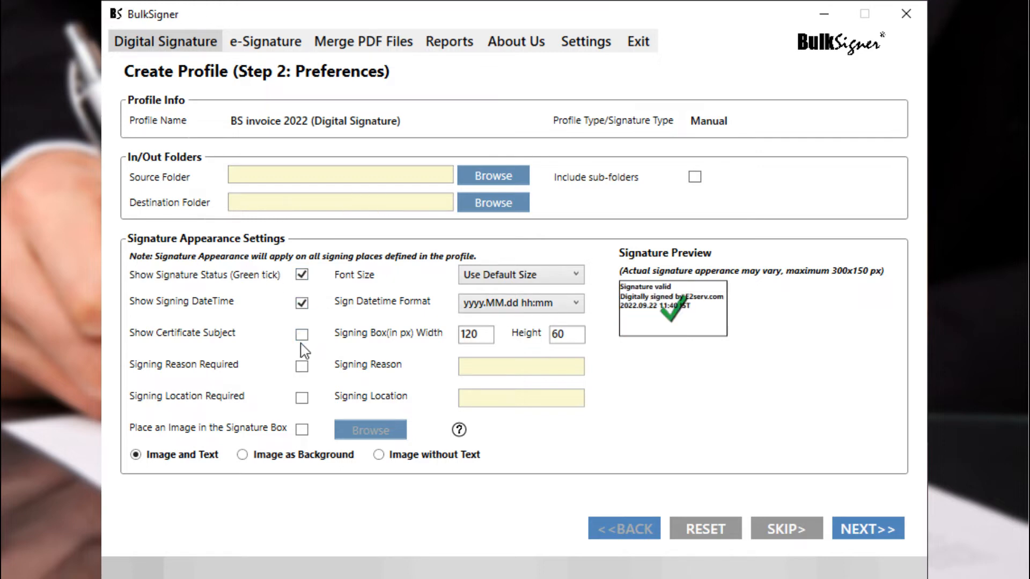
pyautogui.click(302, 367)
pyautogui.write('invoice')
pyautogui.click(302, 366)
pyautogui.click(302, 398)
pyautogui.write('mumbai')
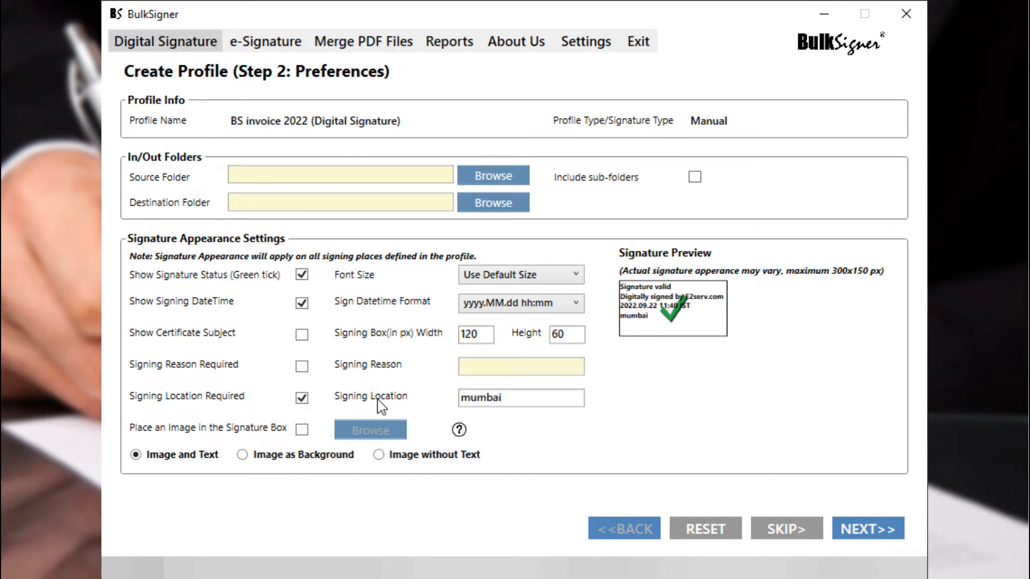
pyautogui.click(302, 398)
# Set the signature font size to 8 and the signing date-time format to dd/MMM/yyyy hh:mm.
pyautogui.click(552, 276)
pyautogui.scroll(-2, 542, 285)
pyautogui.click(513, 328)
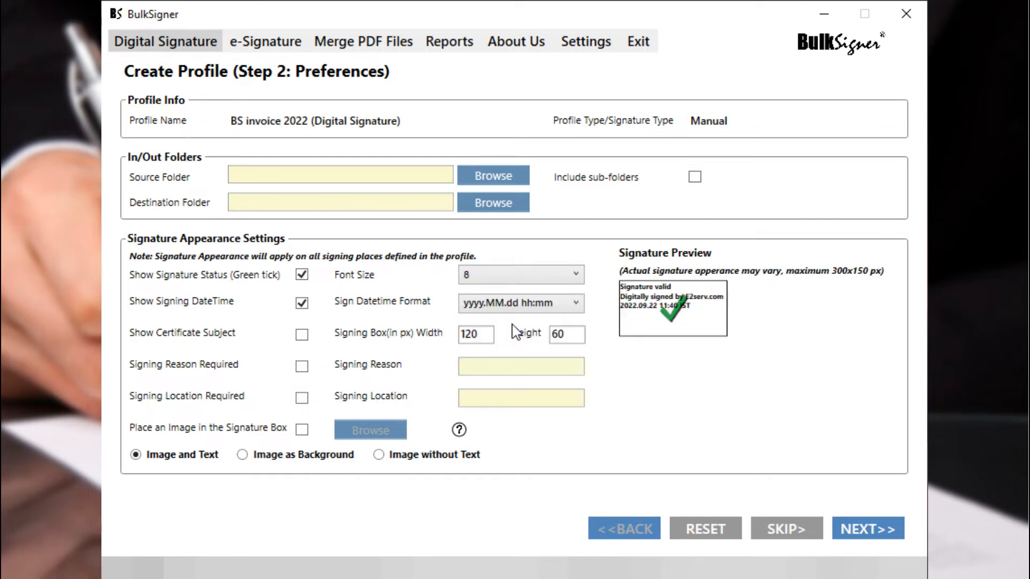
pyautogui.click(536, 304)
pyautogui.click(531, 341)
pyautogui.click(536, 304)
pyautogui.click(533, 359)
# Set the signing box to 180 px wide and 80 px high.
pyautogui.doubleClick(486, 335)
pyautogui.write('180')
pyautogui.doubleClick(567, 328)
pyautogui.write('80')
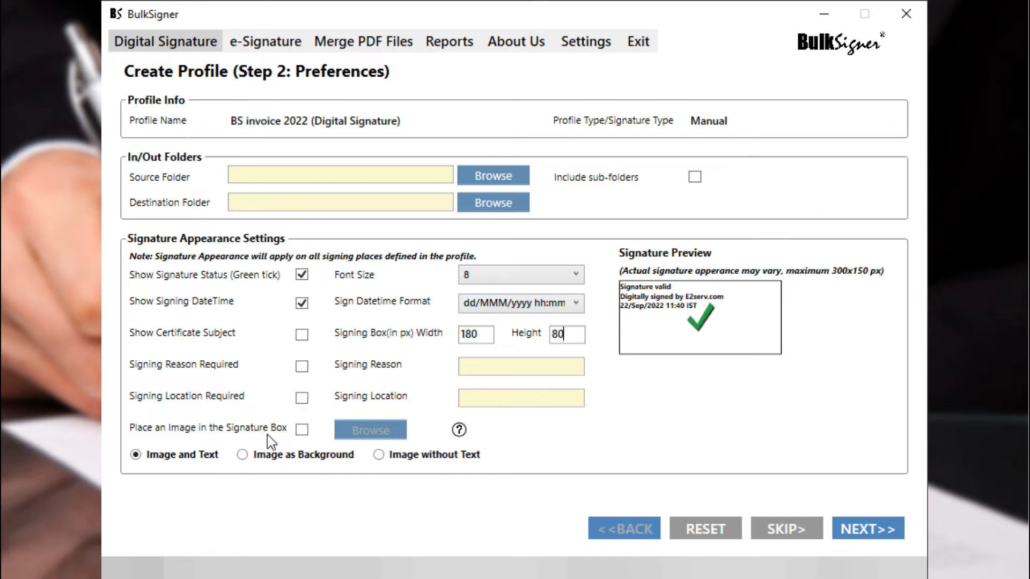
# Enable an image in the signature box and load the BS logo from the Desktop's Samples folder.
pyautogui.click(302, 430)
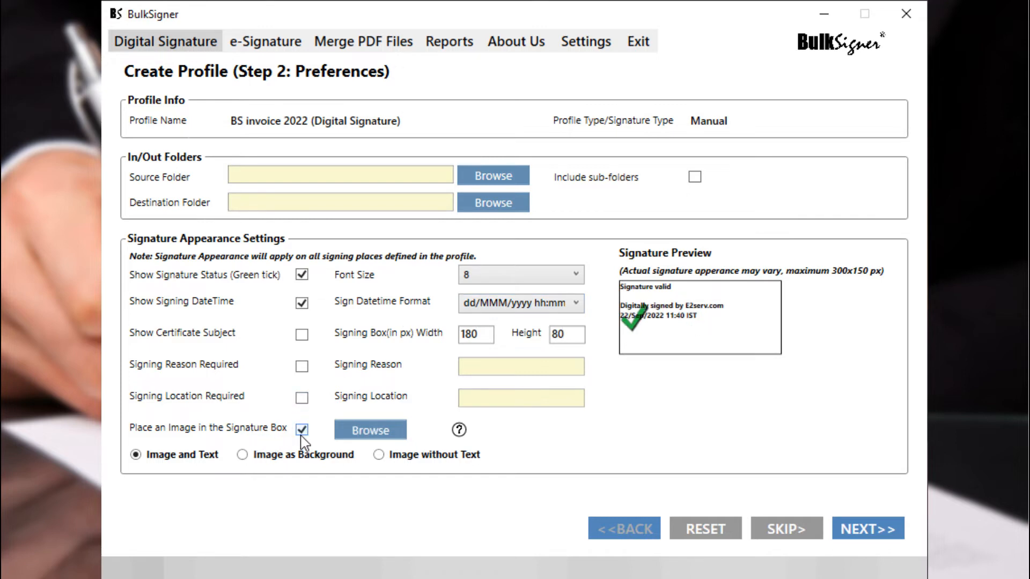
pyautogui.click(343, 434)
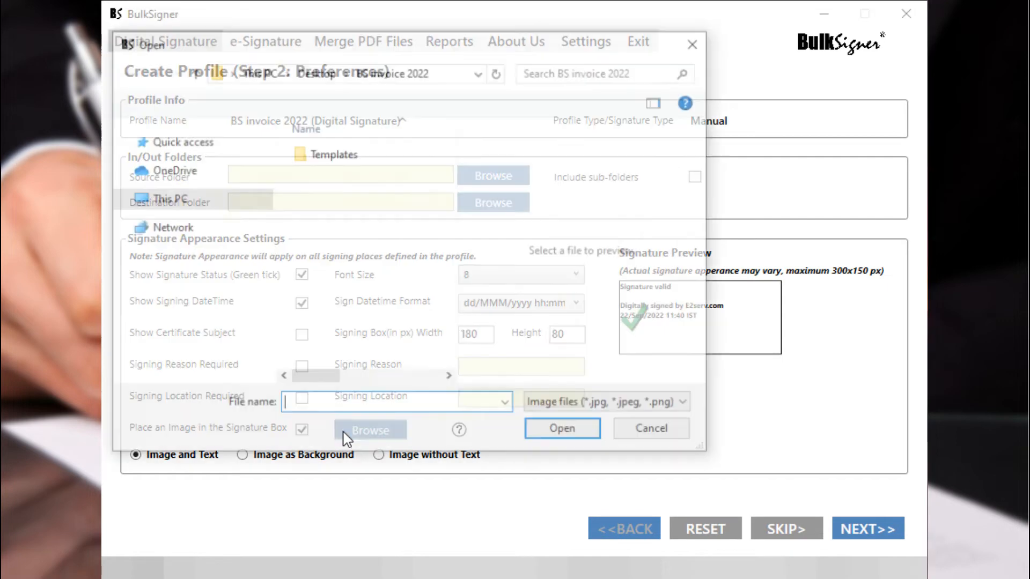
pyautogui.scroll(-3, 381, 322)
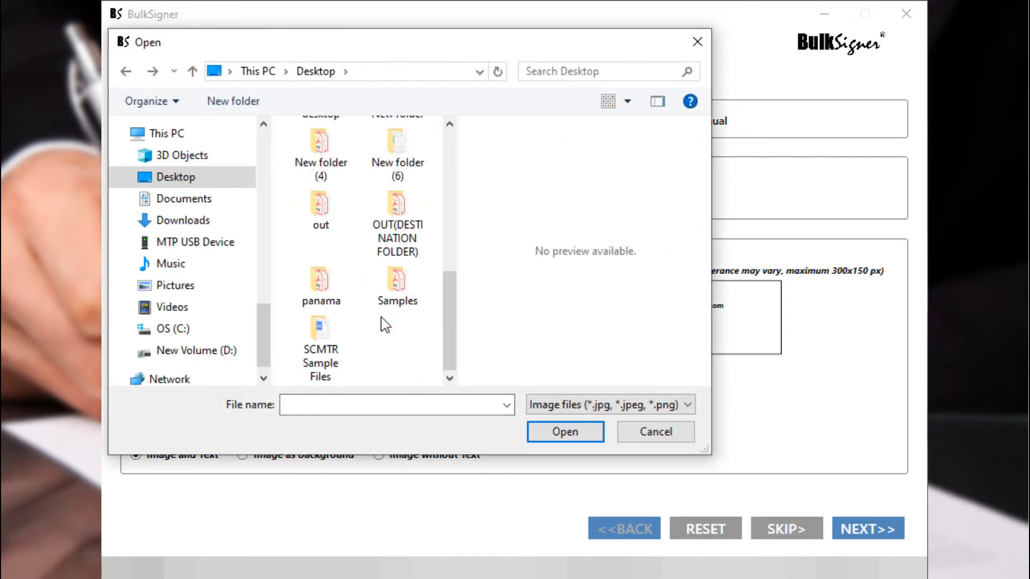
pyautogui.doubleClick(388, 300)
pyautogui.click(380, 296)
pyautogui.click(538, 435)
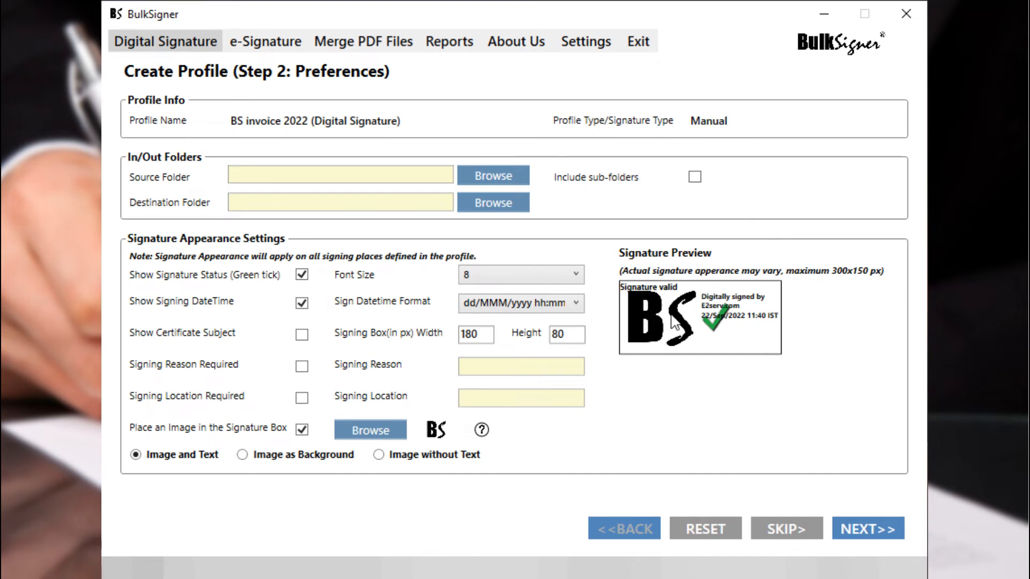
# Preview the Image as Background and Image without Text layouts and return to Image and Text.
pyautogui.click(242, 454)
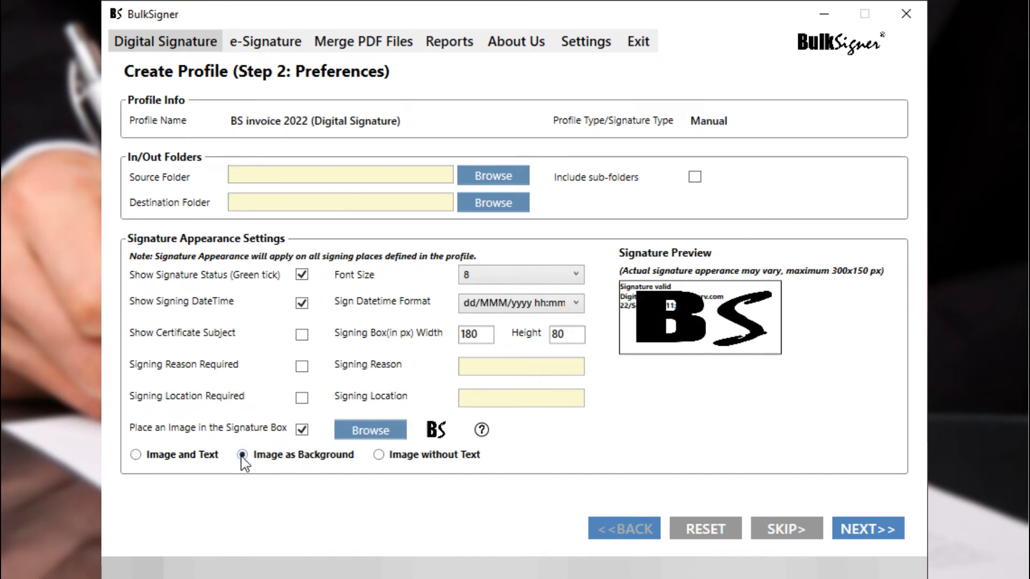
pyautogui.click(379, 455)
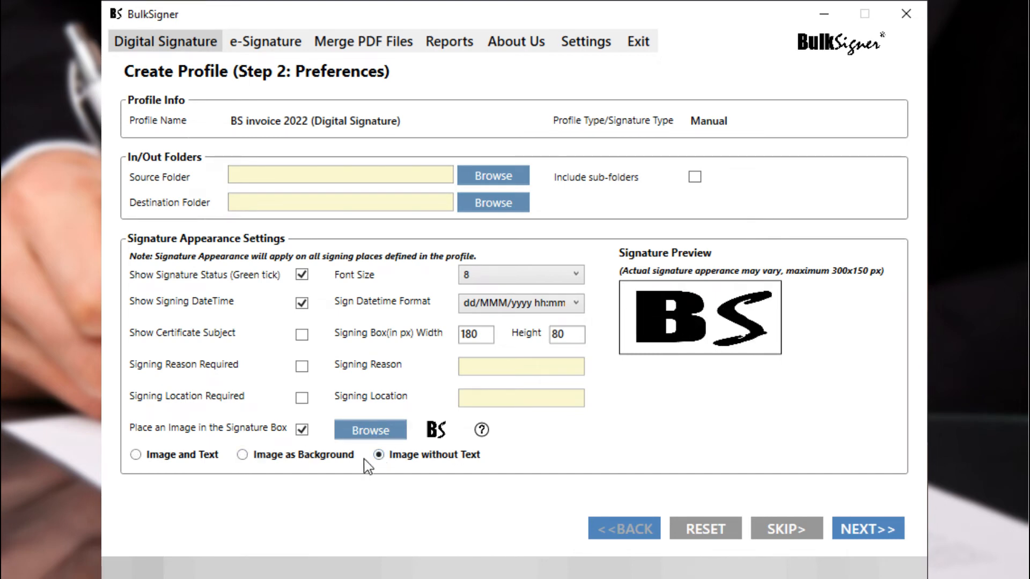
pyautogui.click(141, 457)
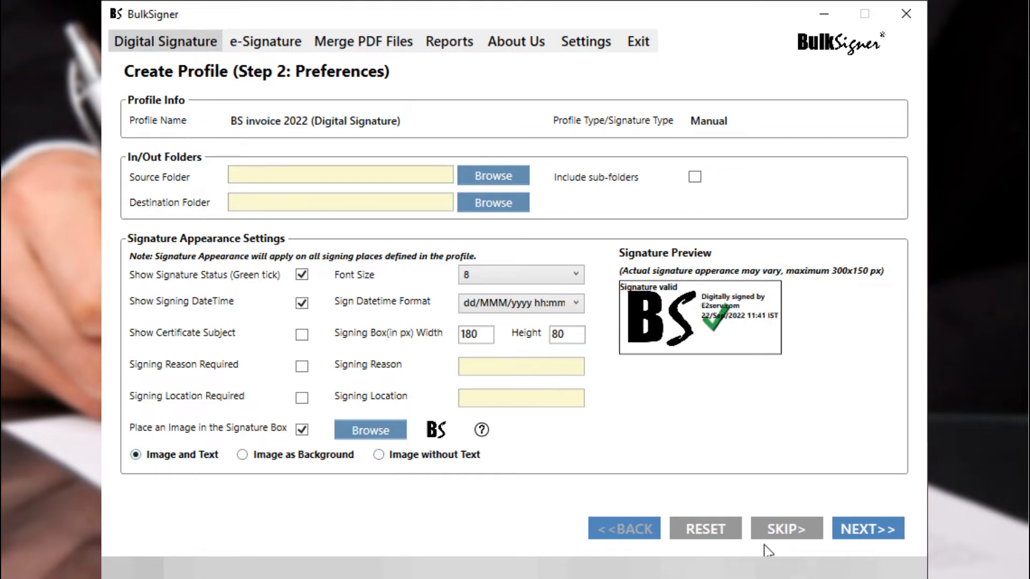
# Save the profile's preferences and continue to the PDF signing page.
pyautogui.click(865, 531)
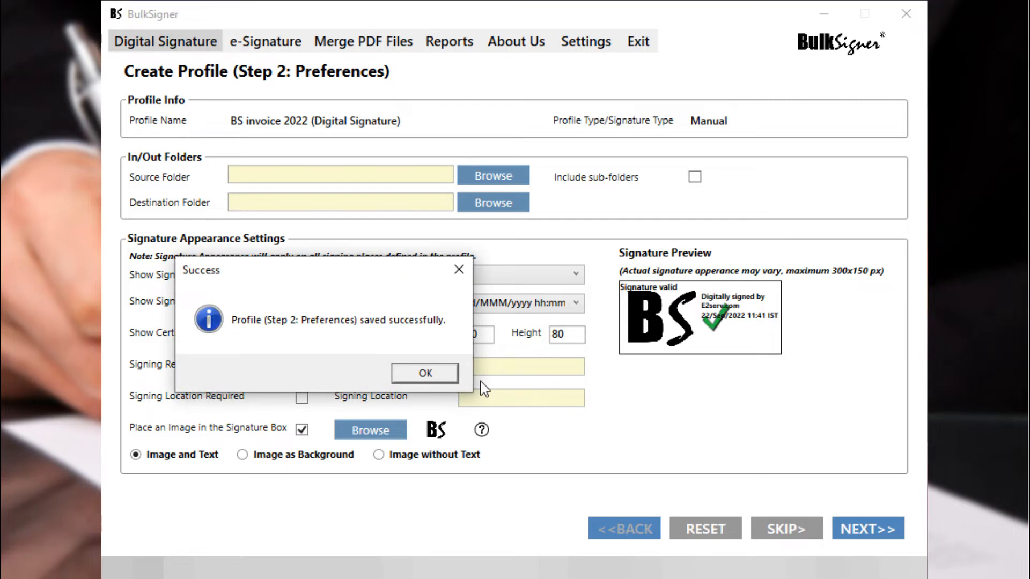
pyautogui.click(423, 377)
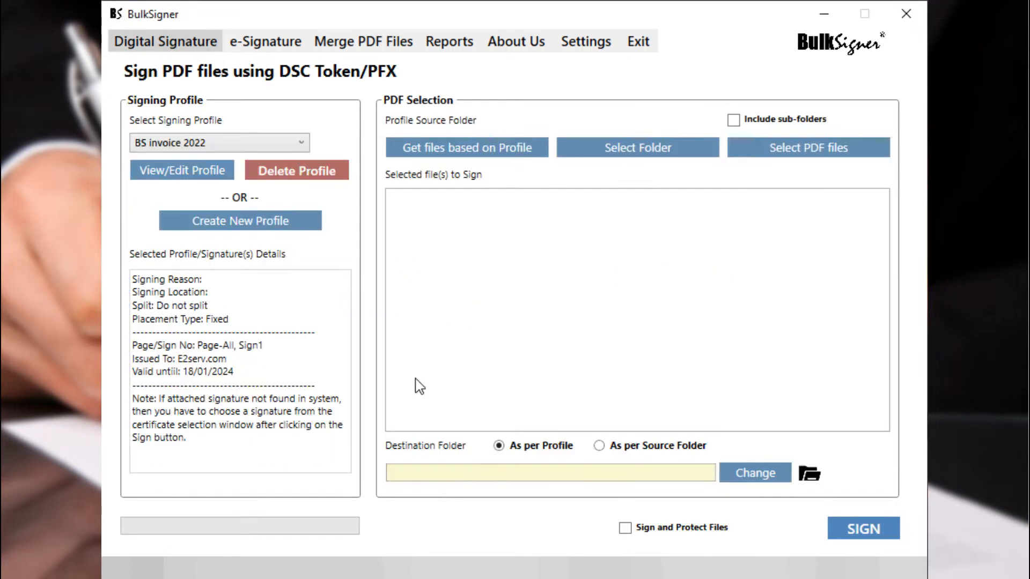
# Select the BS invoice 2022 signing profile and try to get files based on the profile.
pyautogui.click(258, 143)
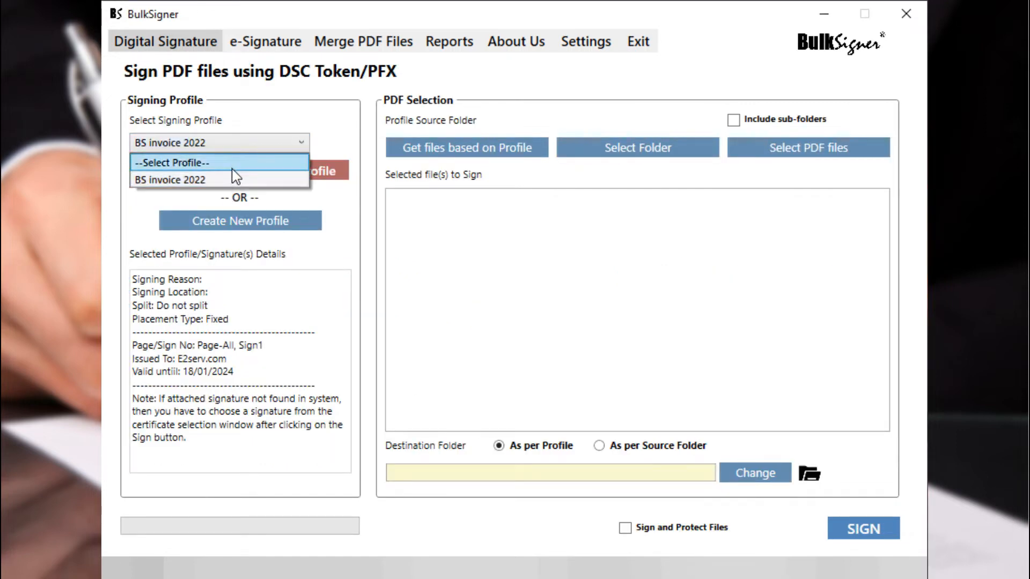
pyautogui.click(236, 181)
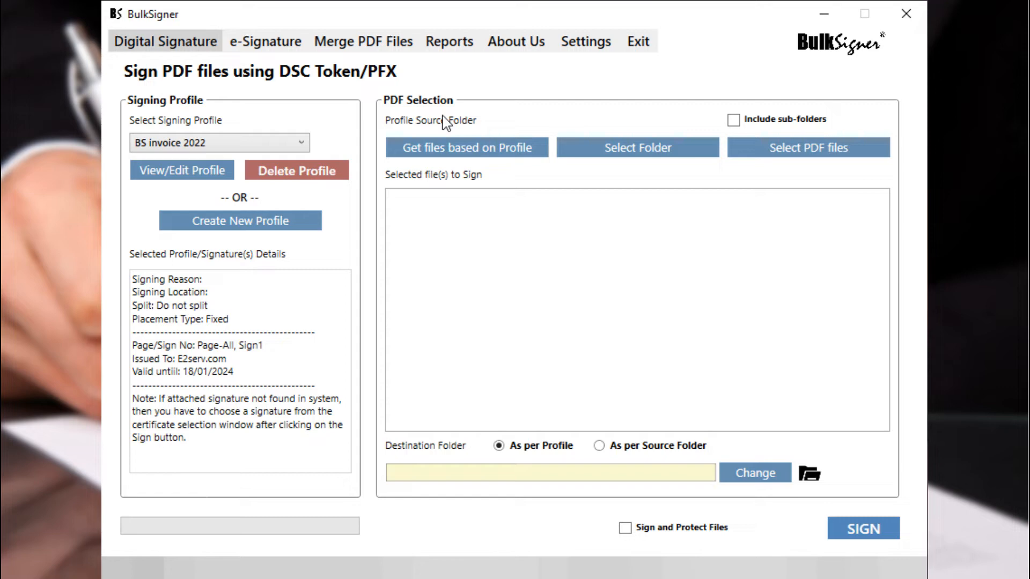
pyautogui.click(443, 160)
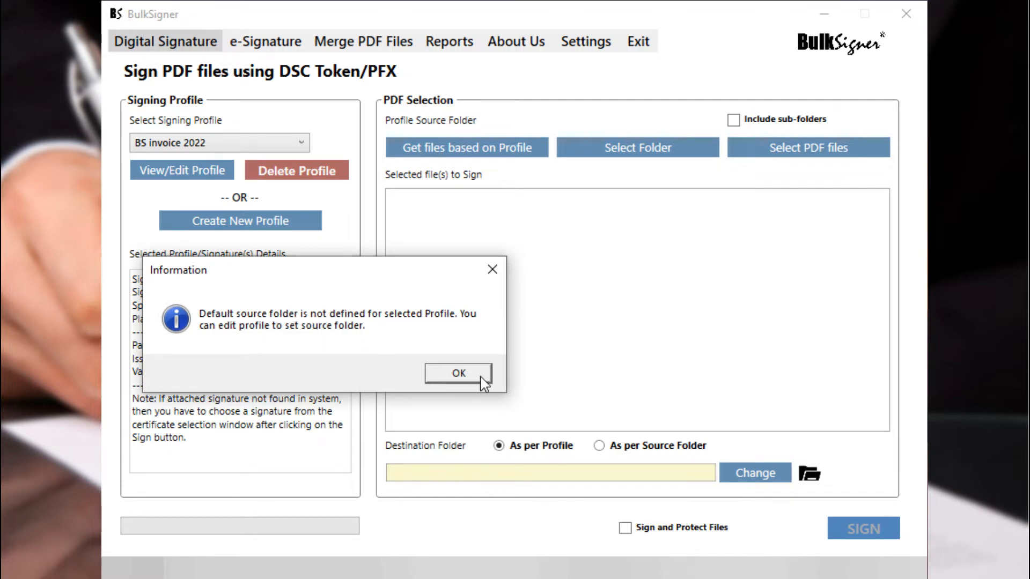
pyautogui.click(458, 374)
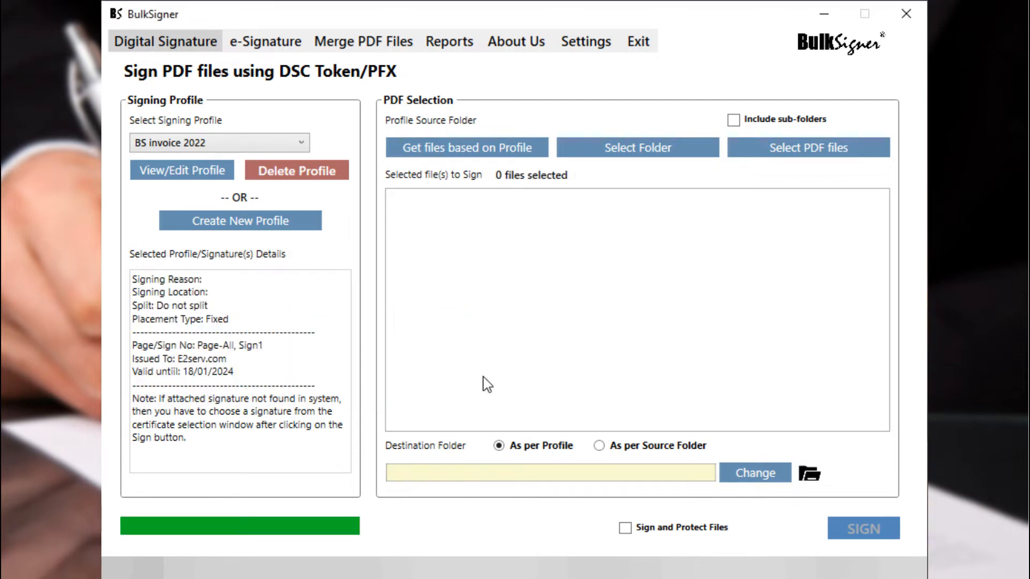
# Choose the BSSigned folder inside the Desktop's Samples folder as the source of PDF files to sign.
pyautogui.click(617, 155)
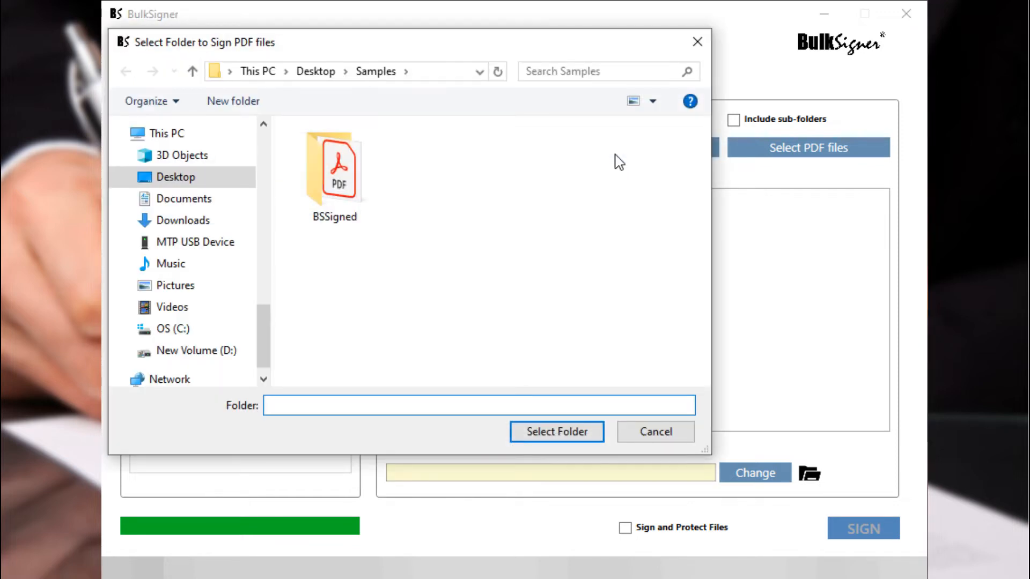
pyautogui.click(334, 172)
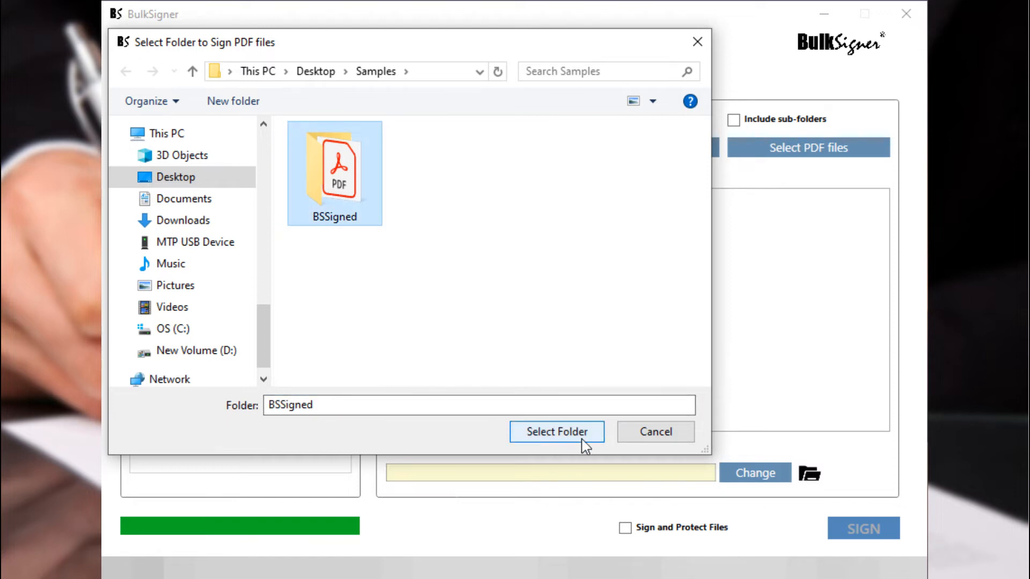
pyautogui.click(585, 446)
# Select all the PDF files in the Desktop's BS invoice 2022 folder for signing.
pyautogui.click(768, 150)
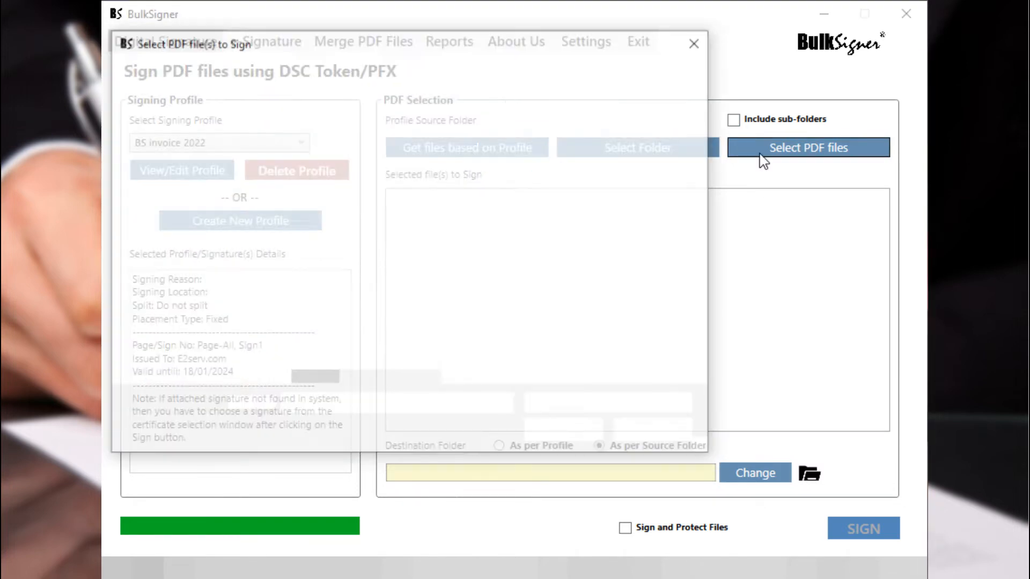
pyautogui.click(175, 178)
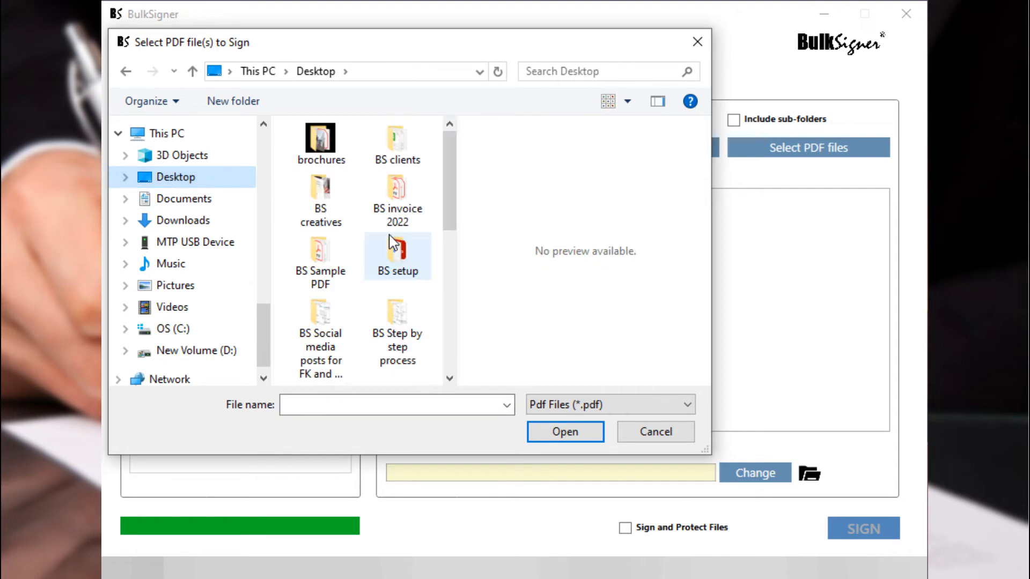
pyautogui.doubleClick(395, 212)
pyautogui.moveTo(356, 342); pyautogui.dragTo(381, 171)
pyautogui.click(563, 431)
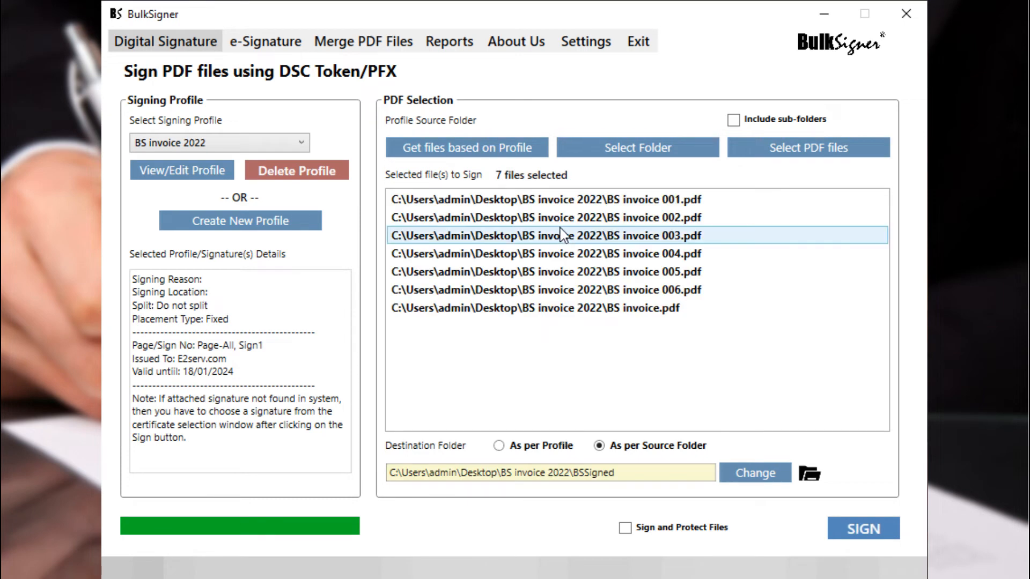
# Sign the selected PDF files and view the signed BS invoice 001.pdf from the destination folder.
pyautogui.click(850, 537)
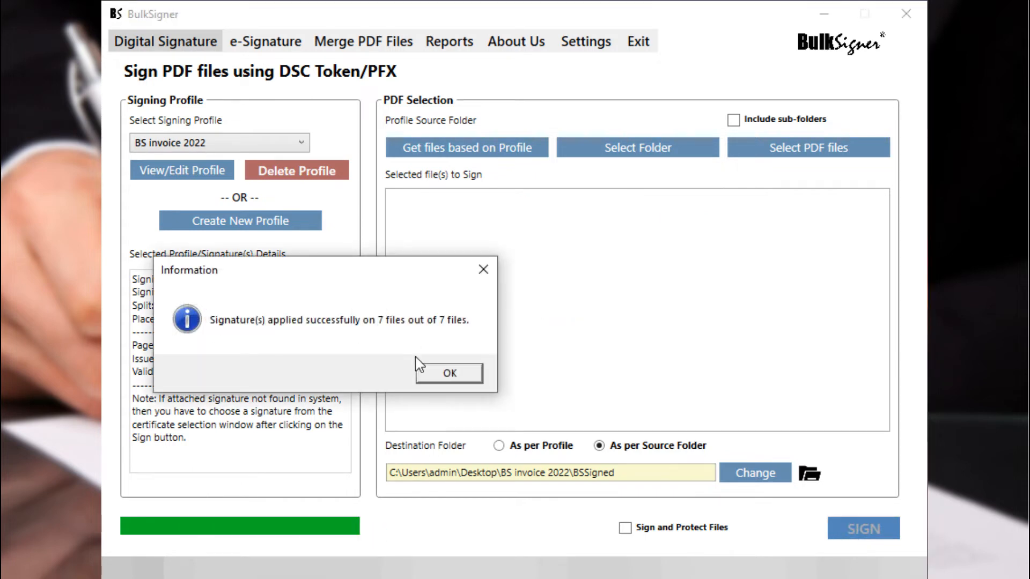
pyautogui.click(443, 376)
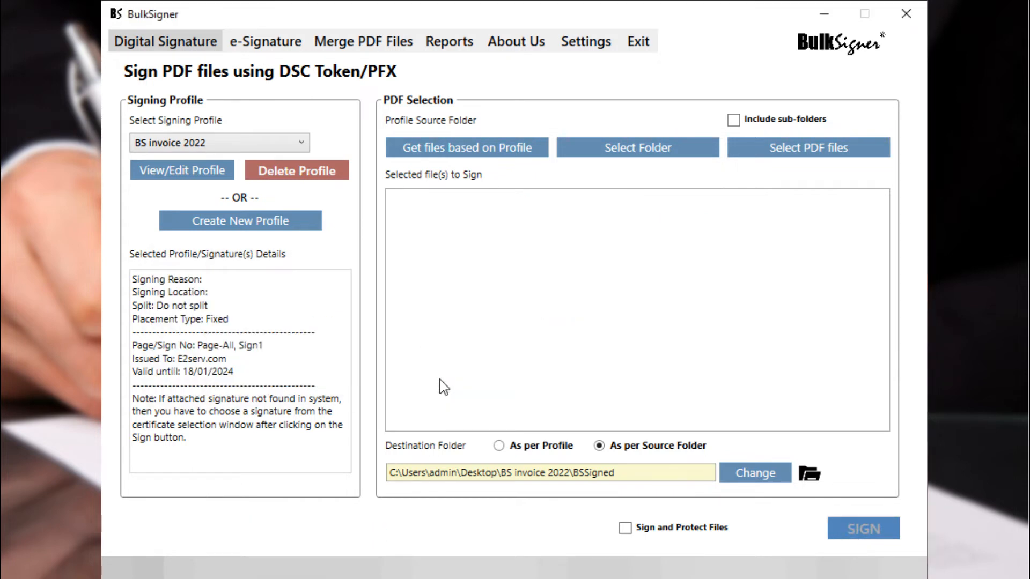
pyautogui.click(811, 474)
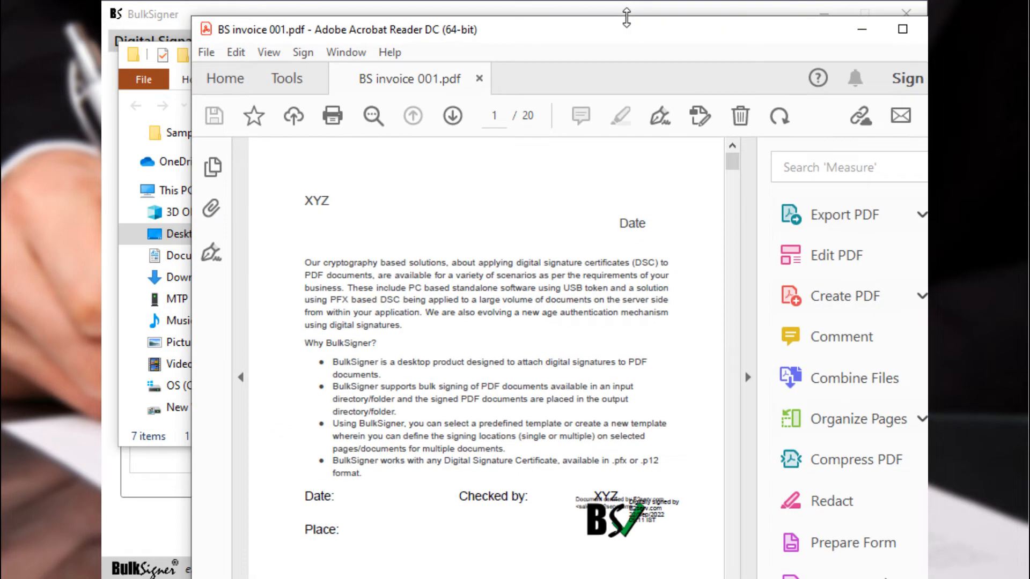
pyautogui.moveTo(628, 18); pyautogui.dragTo(629, 28)
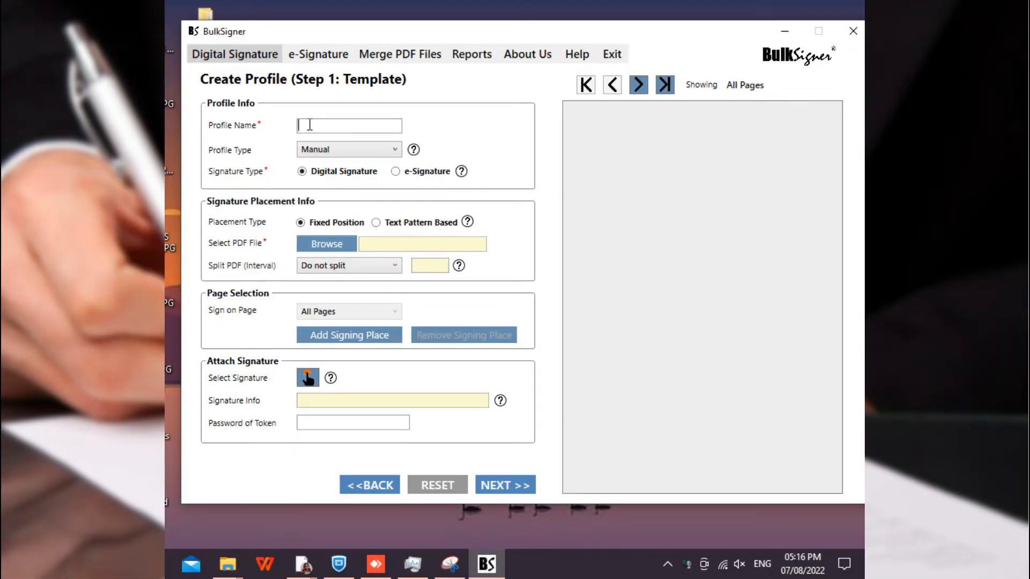
# Name the new profile BS invoices 2022, set its type to Service and load bs invoice 001.pdf as the template.
pyautogui.write('BS invoices 2022')
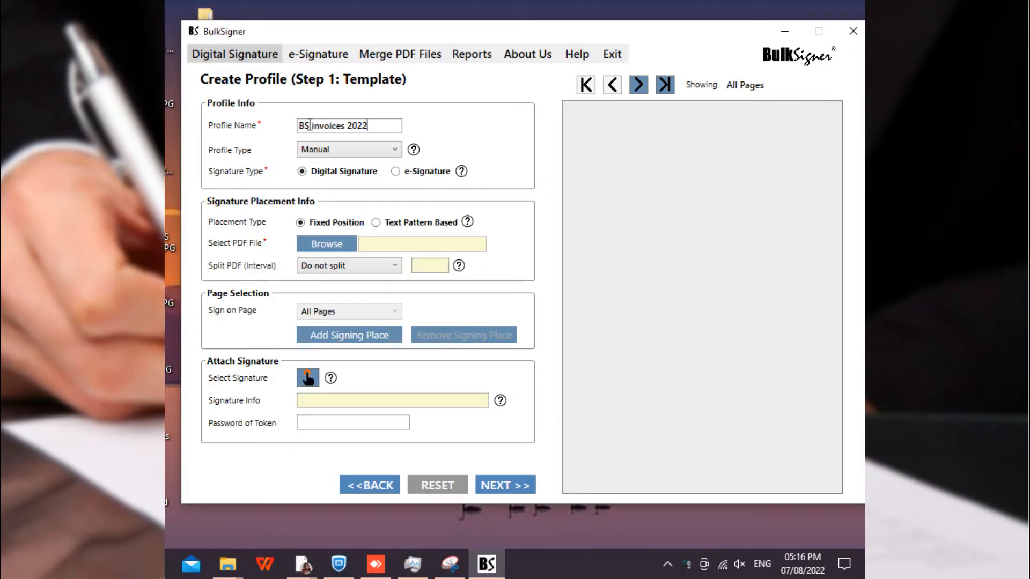
pyautogui.click(330, 154)
pyautogui.click(345, 181)
pyautogui.click(326, 244)
pyautogui.click(570, 379)
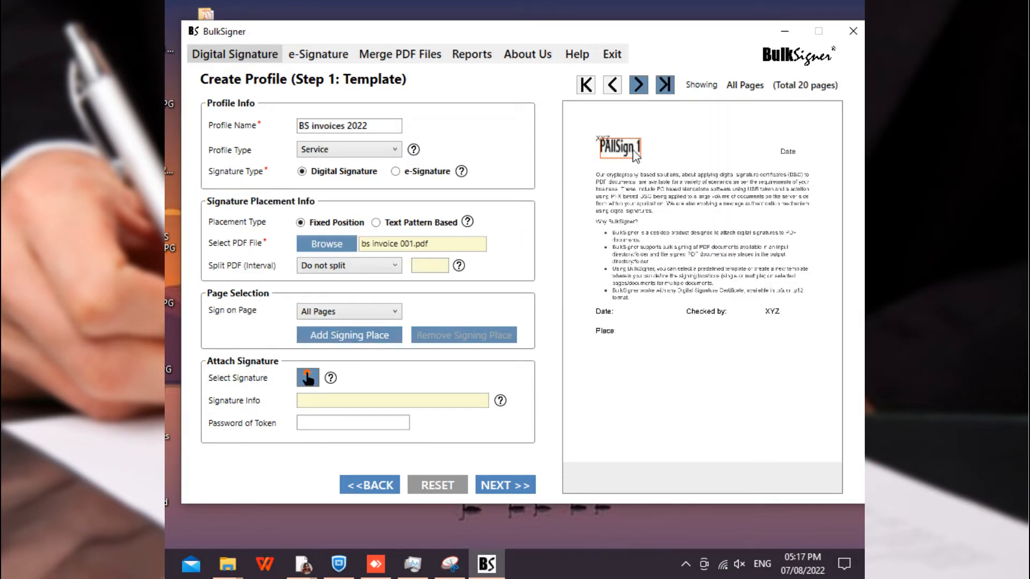
# Attach the E2serv.com certificate with its token password to an all-pages signing place below "Place", and save the template.
pyautogui.click(307, 378)
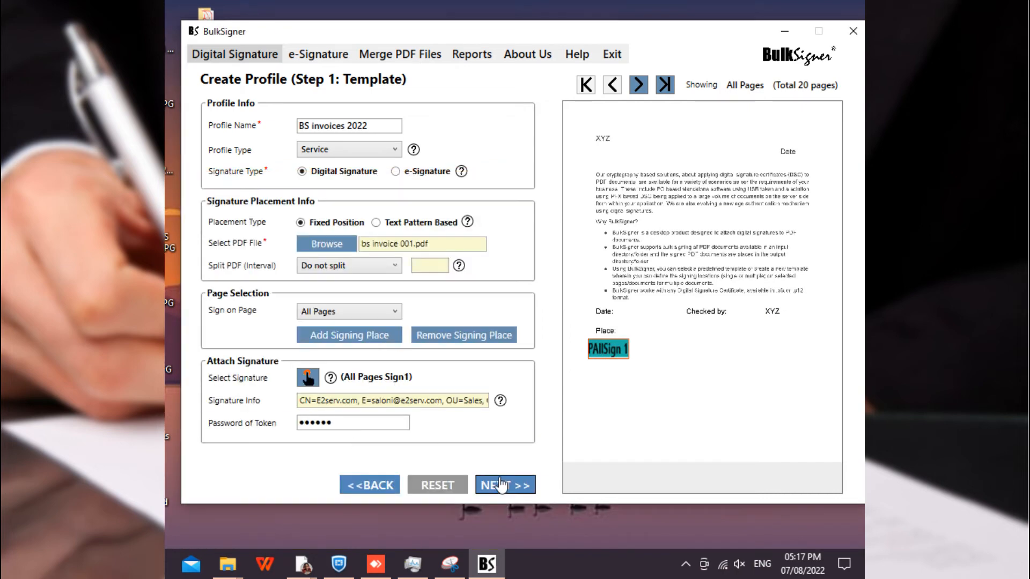
pyautogui.click(503, 486)
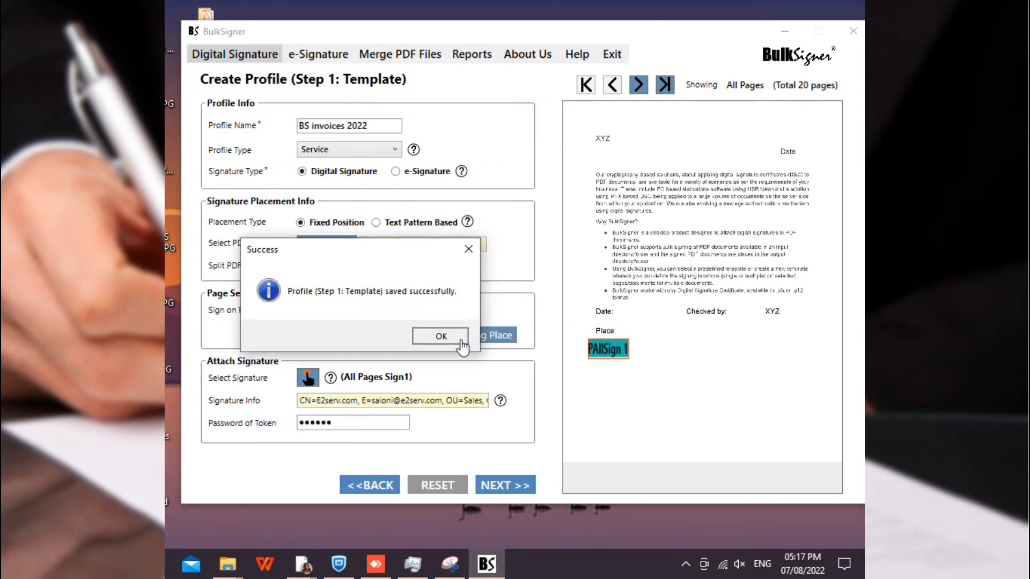
pyautogui.click(460, 336)
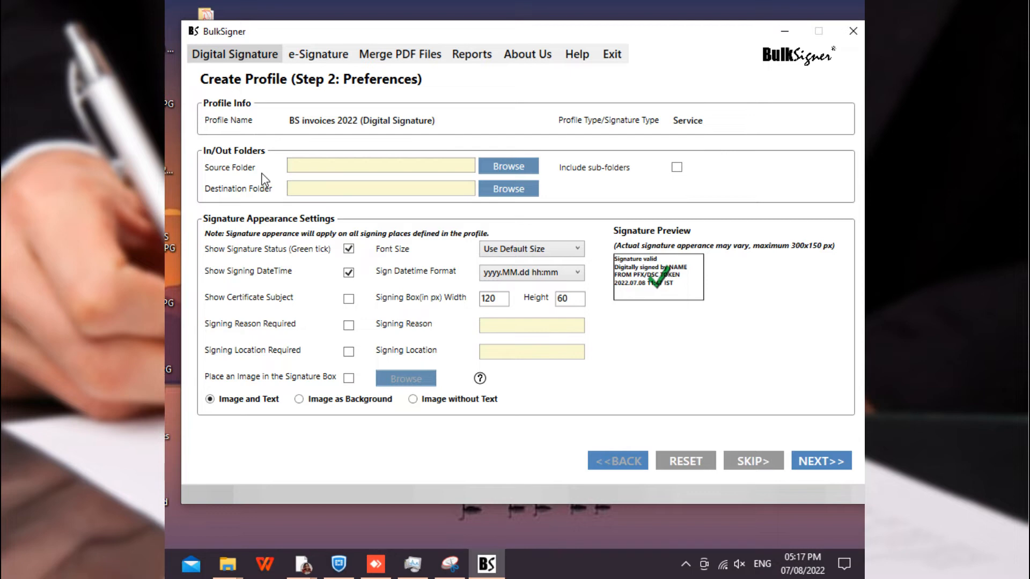
# Set the profile's source folder to IN(SOURCE FOLDER) on the Desktop.
pyautogui.click(509, 166)
pyautogui.click(244, 191)
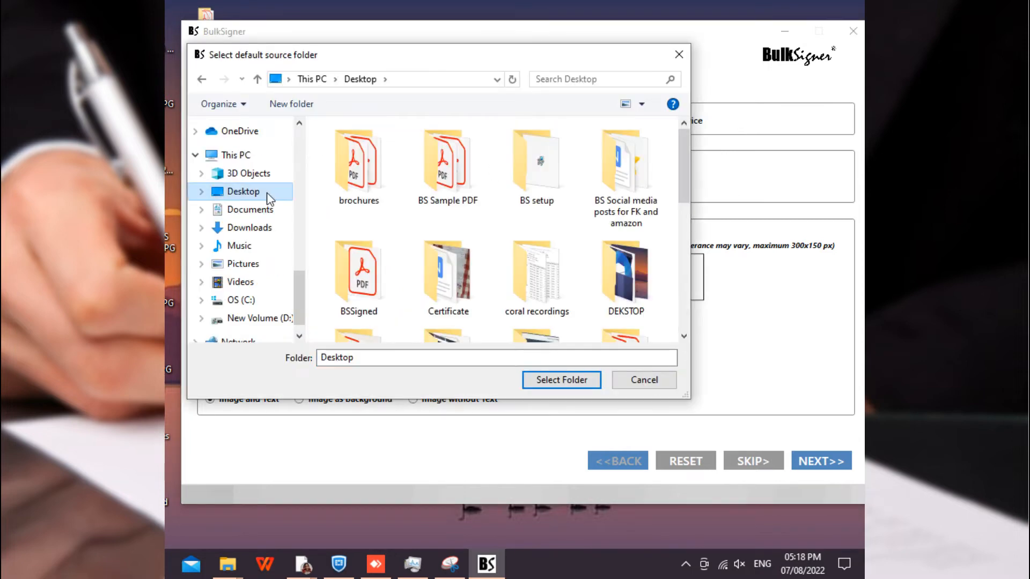
pyautogui.scroll(-1, 593, 290)
pyautogui.click(594, 290)
pyautogui.click(598, 384)
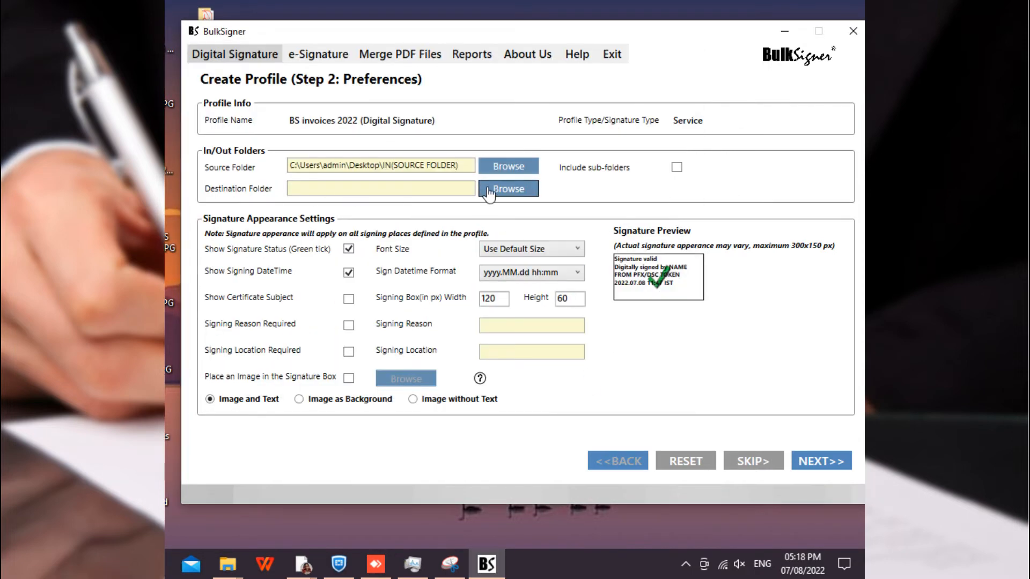
# Set the profile's destination folder to OUT(DESTINATION FOLDER) on the Desktop.
pyautogui.click(509, 187)
pyautogui.click(243, 192)
pyautogui.scroll(-3, 440, 289)
pyautogui.click(533, 180)
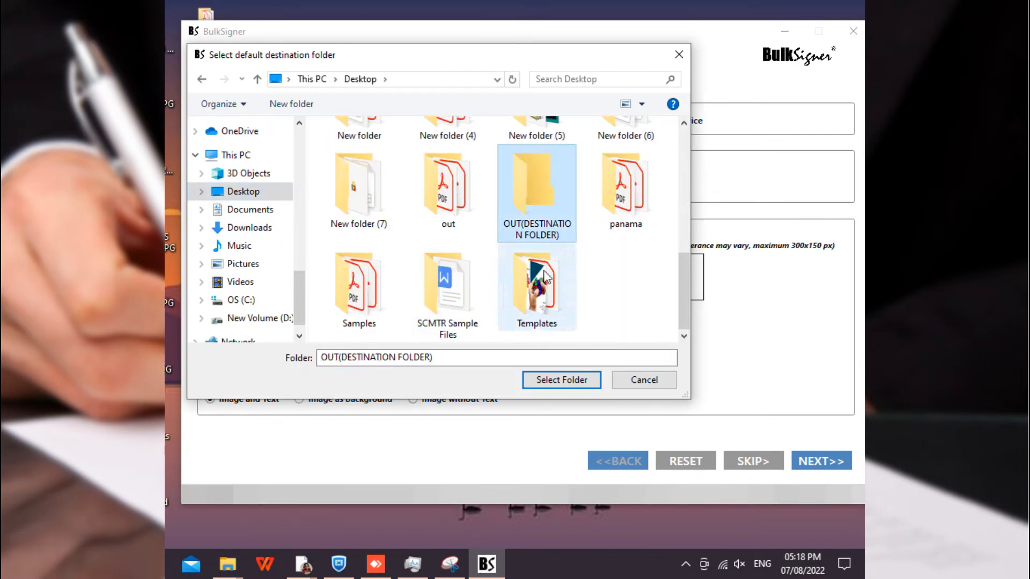
pyautogui.click(560, 380)
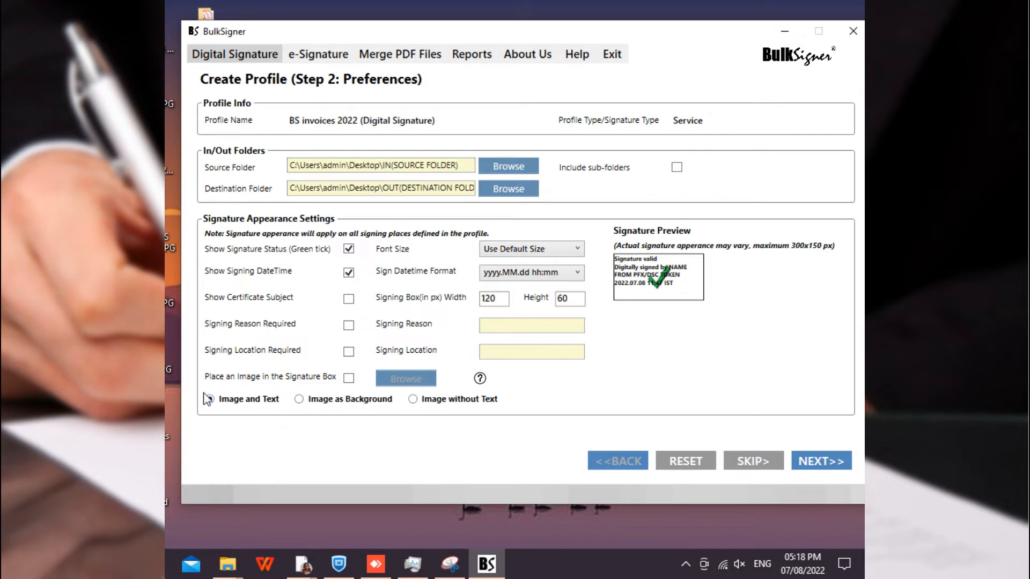
# Save the profile's preferences and select the BS invoices 2022 signing profile.
pyautogui.click(838, 468)
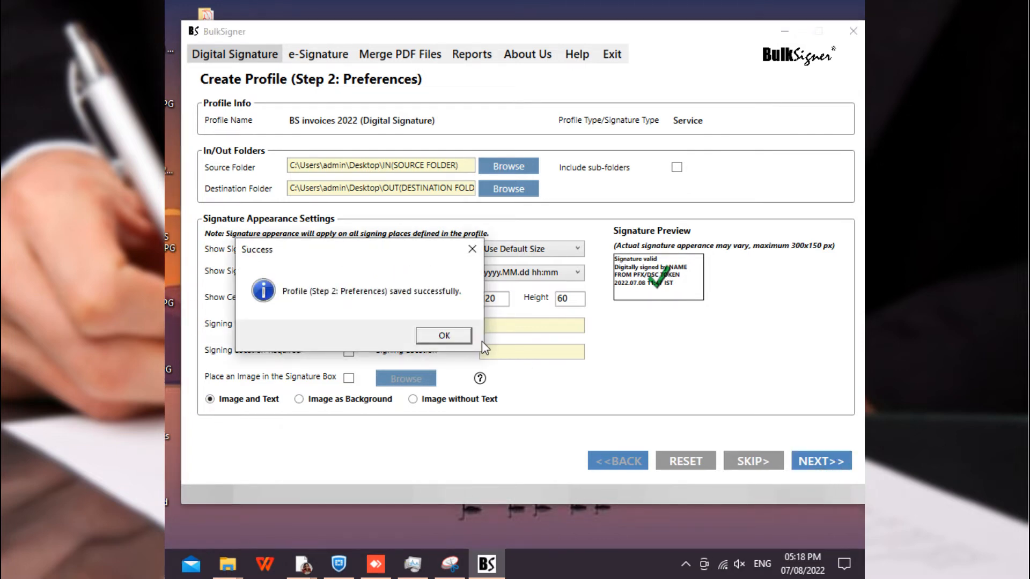
pyautogui.click(445, 336)
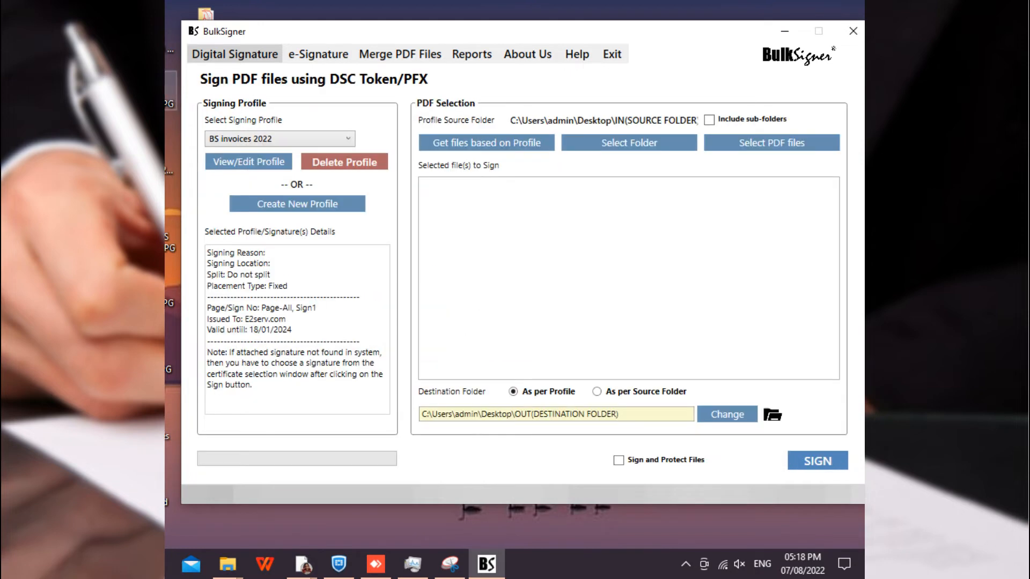
pyautogui.click(222, 142)
pyautogui.click(231, 167)
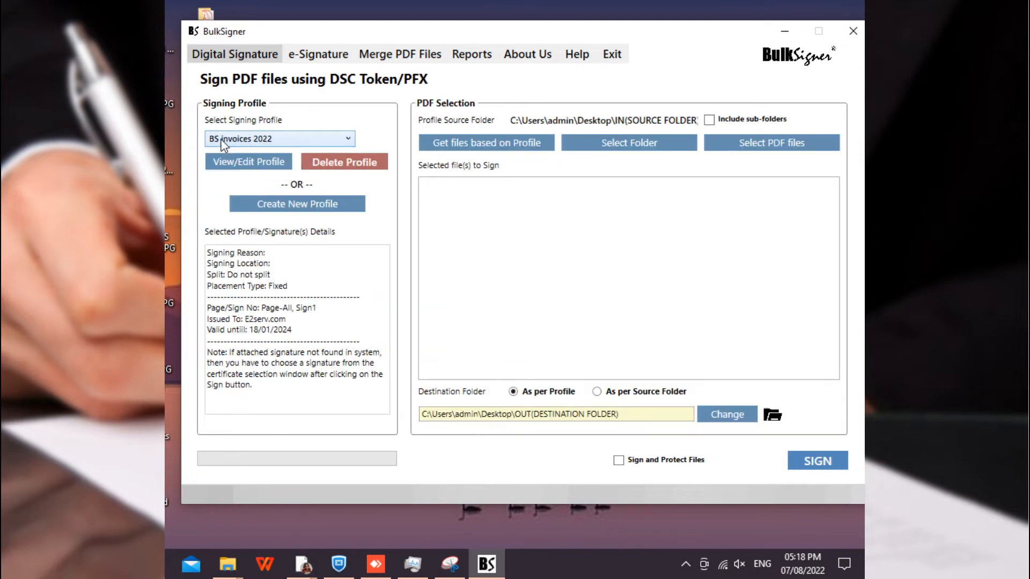
# Bring up the IN(SOURCE FOLDER) and OUT(DESTINATION FOLDER) windows in File Explorer to compare their contents.
pyautogui.click(227, 564)
pyautogui.click(213, 518)
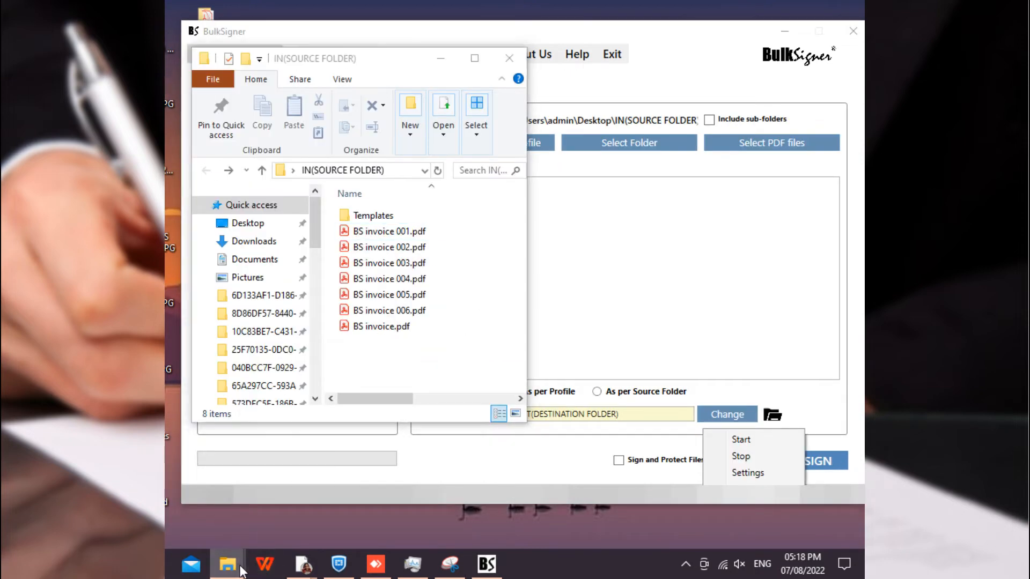
pyautogui.moveTo(236, 567)
pyautogui.click(258, 472)
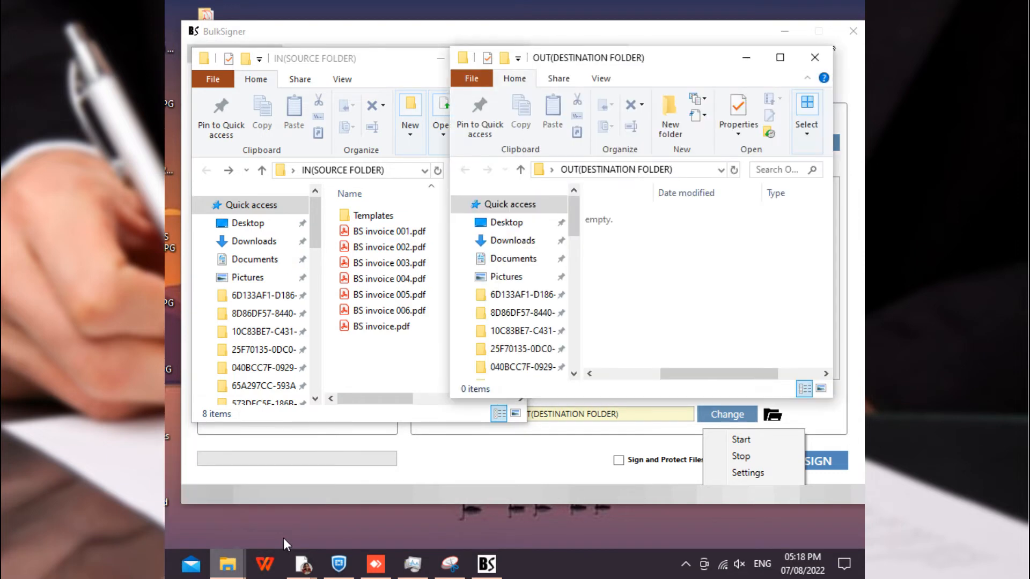
# Start BulkSigner's background signing service and check the file names in OUT(DESTINATION FOLDER).
pyautogui.click(687, 561)
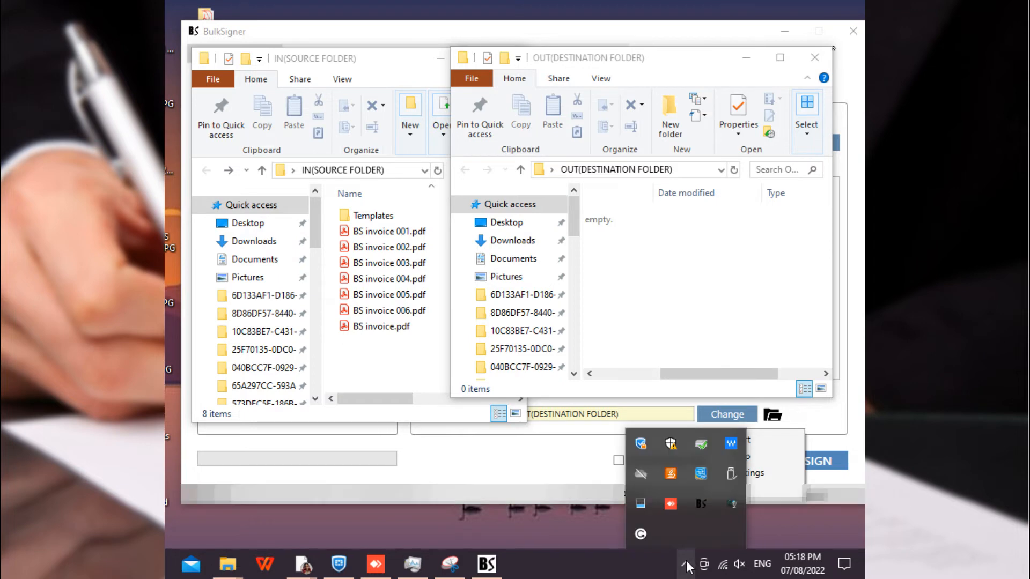
pyautogui.rightClick(699, 503)
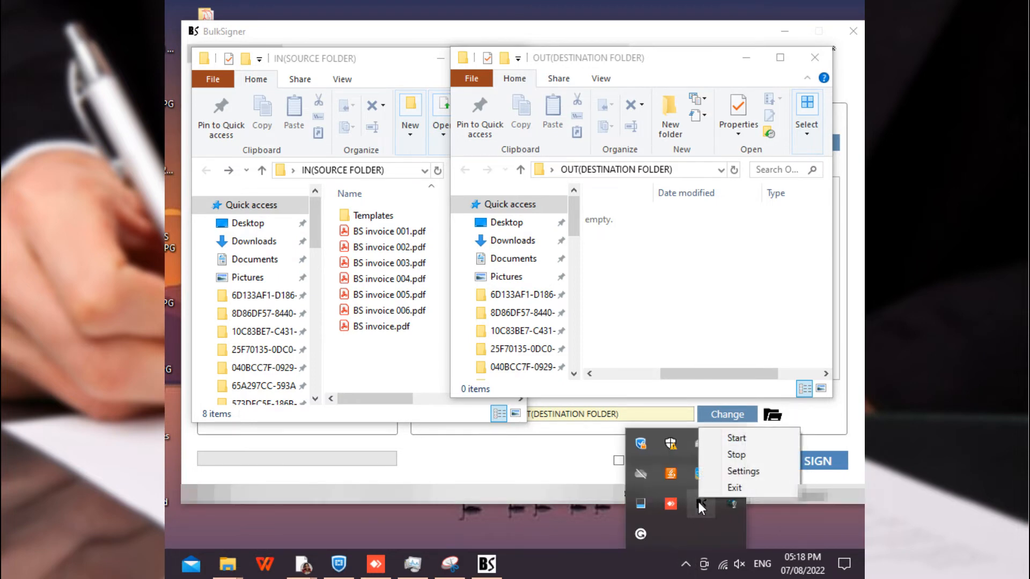
pyautogui.click(736, 438)
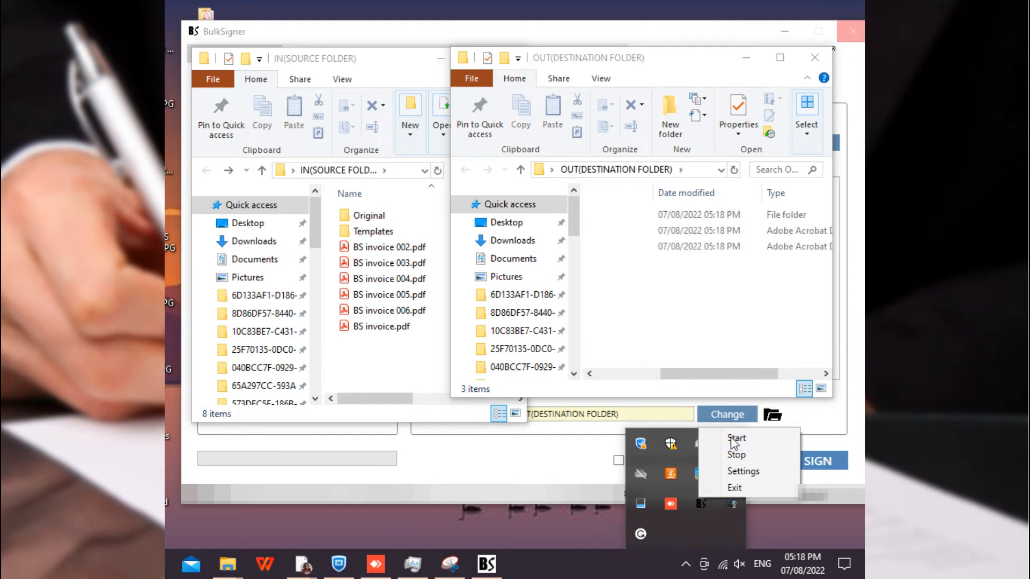
pyautogui.click(697, 382)
pyautogui.moveTo(696, 376); pyautogui.dragTo(627, 541)
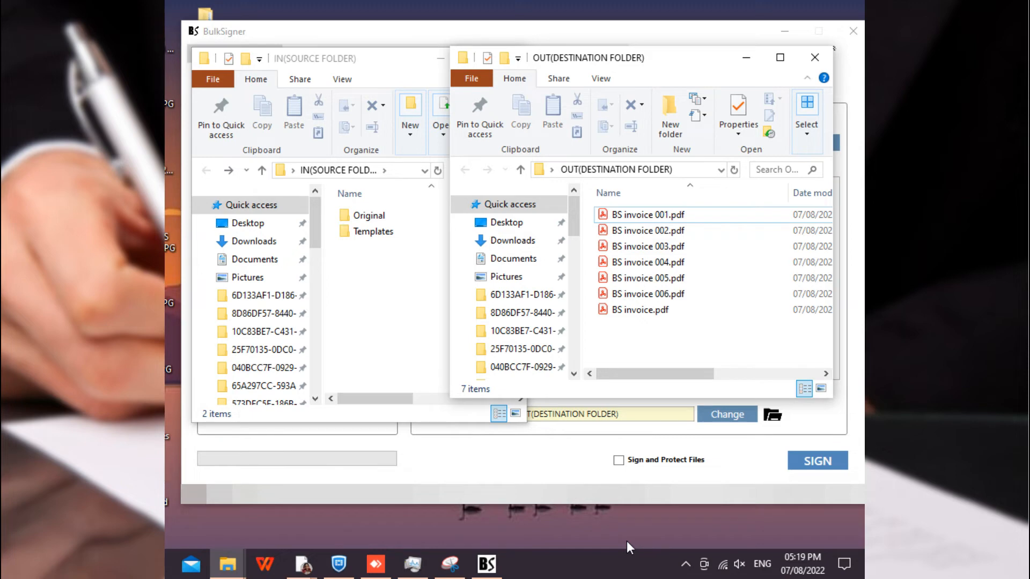
# Open the signed BS invoice 001.pdf from OUT(DESTINATION FOLDER) and examine the signature through to the last page.
pyautogui.click(629, 219)
pyautogui.doubleClick(635, 221)
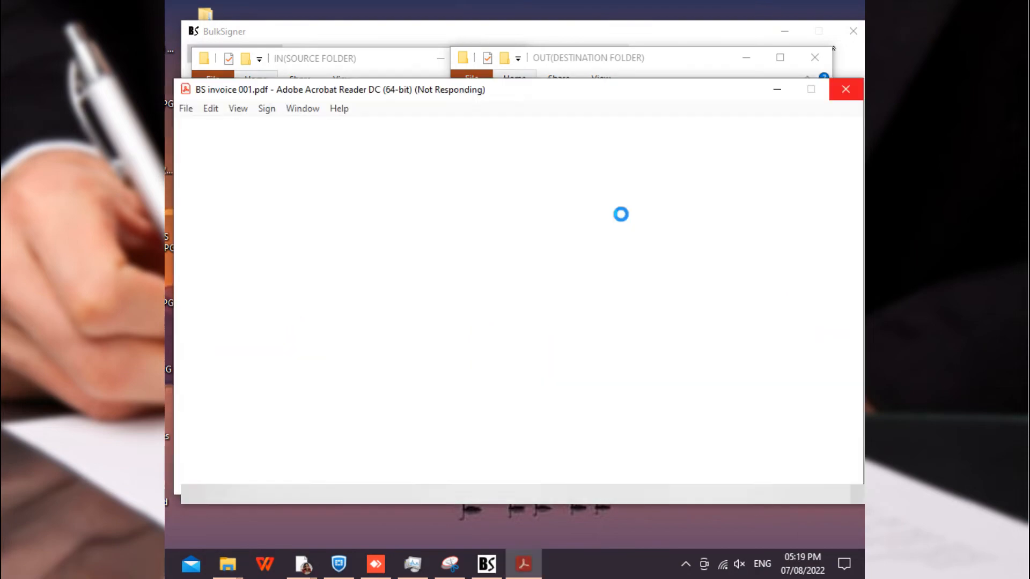
pyautogui.scroll(-3, 465, 320)
pyautogui.scroll(-5, 465, 322)
pyautogui.moveTo(669, 214); pyautogui.dragTo(653, 479)
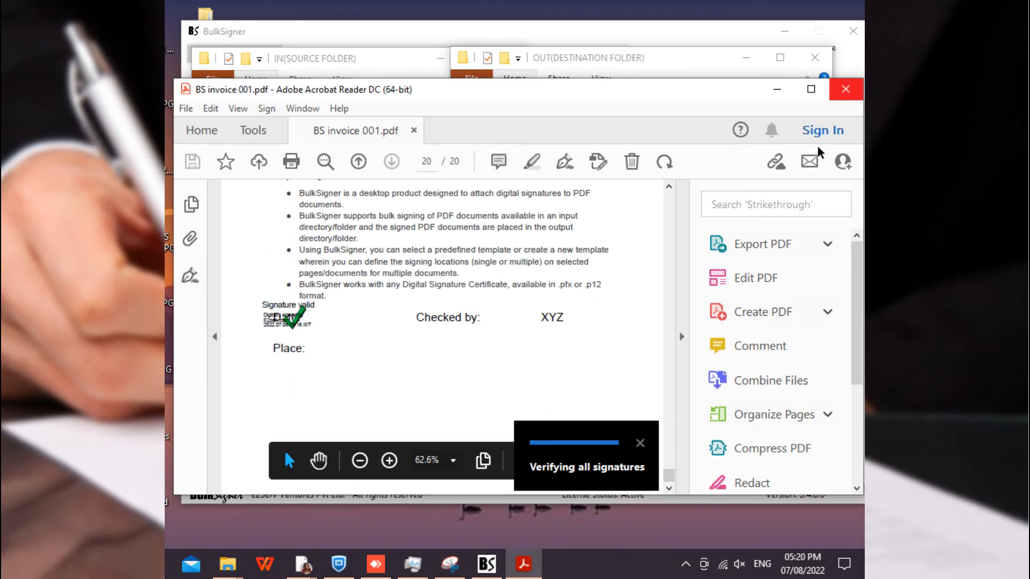
# Stop BulkSigner's background signing service.
pyautogui.click(686, 564)
pyautogui.rightClick(701, 503)
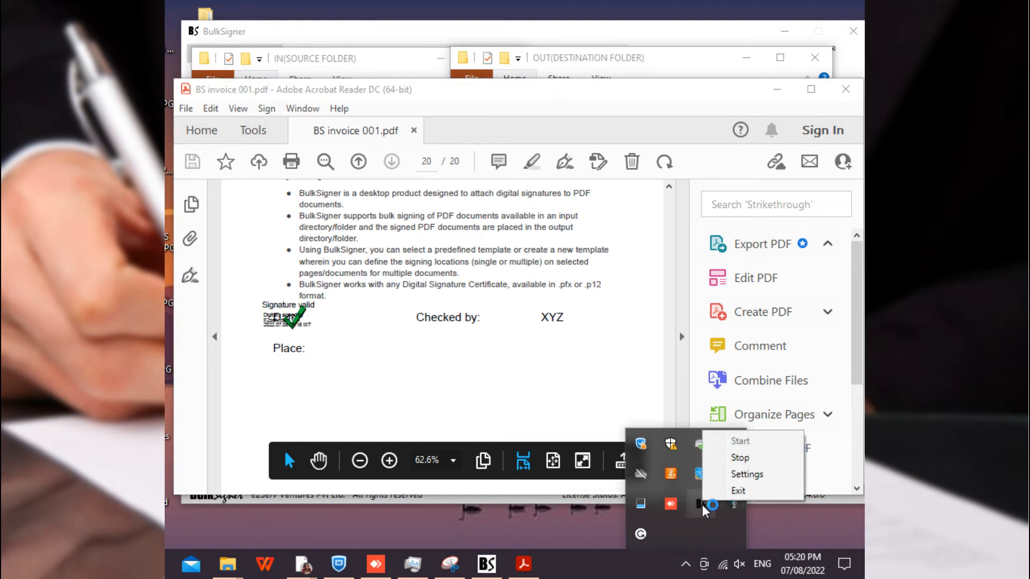
pyautogui.click(739, 457)
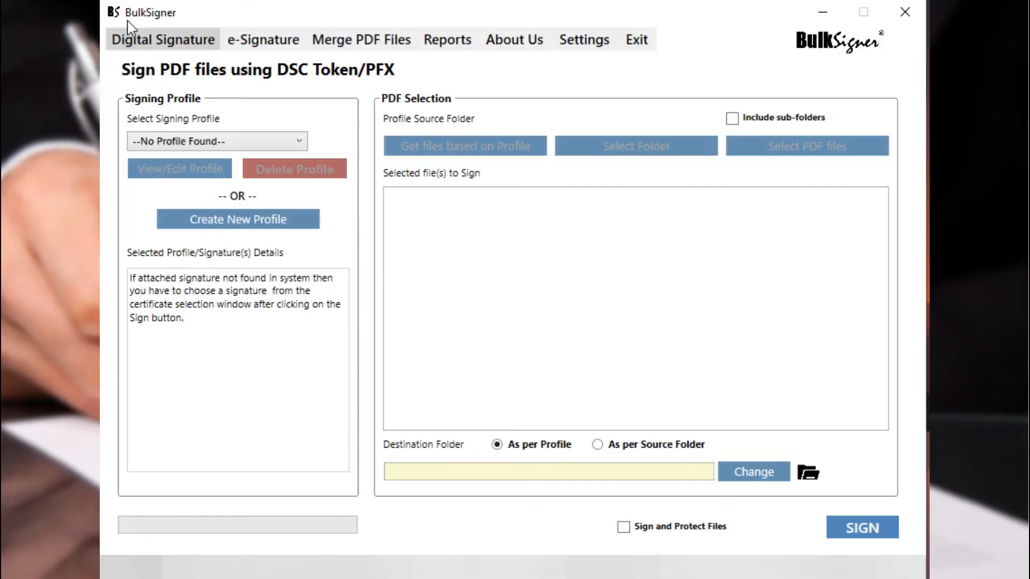
# Create a new digital signature profile named BS invoice 2022 with the Manual profile type.
pyautogui.click(218, 220)
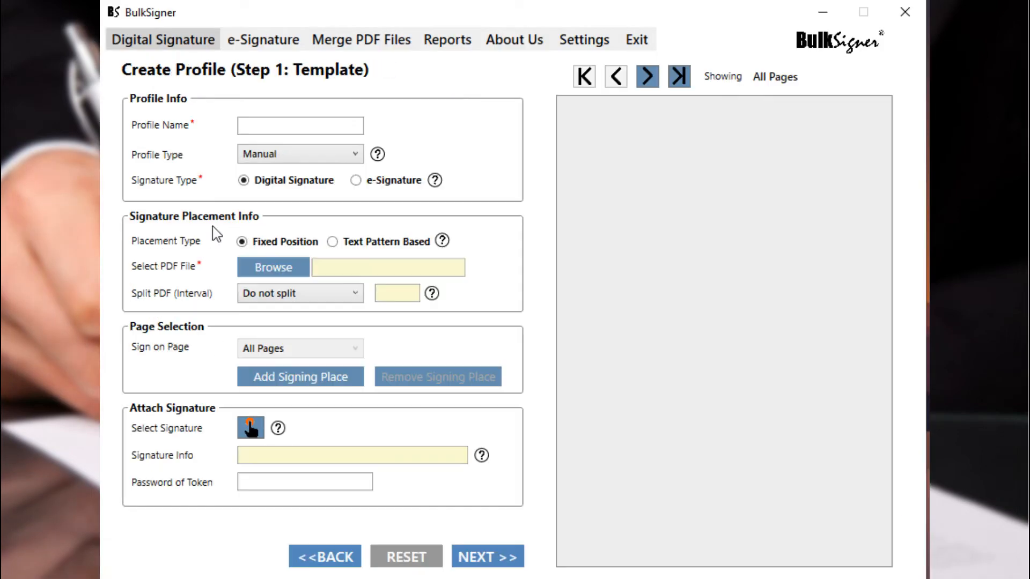
pyautogui.write('BS invoice 2022')
pyautogui.click(295, 161)
pyautogui.click(298, 172)
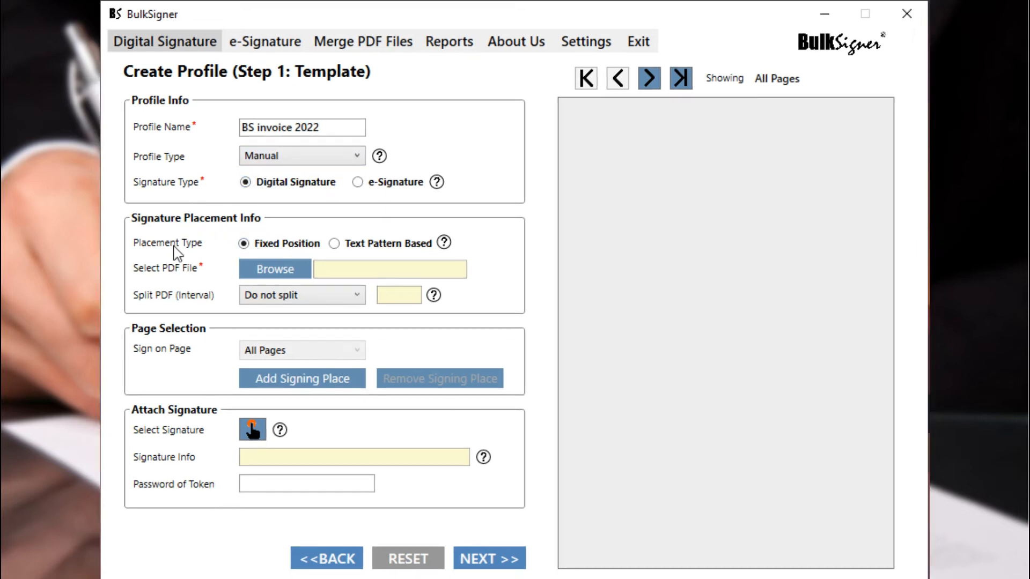
# Use text-pattern placement on bs invoice 001.pdf with signatures above the pattern XYZ, and preview the placement.
pyautogui.click(335, 244)
pyautogui.click(280, 276)
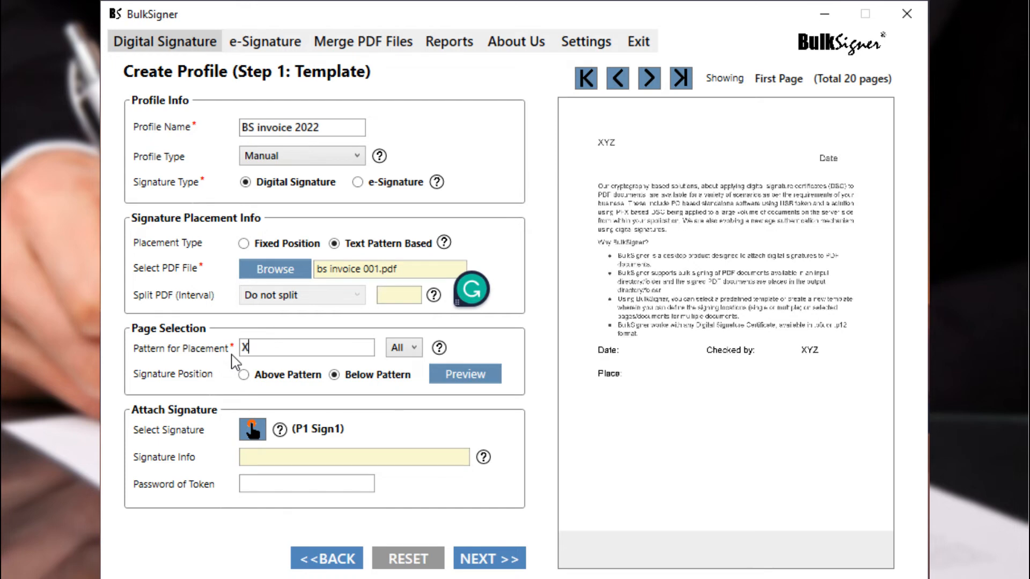
pyautogui.click(248, 376)
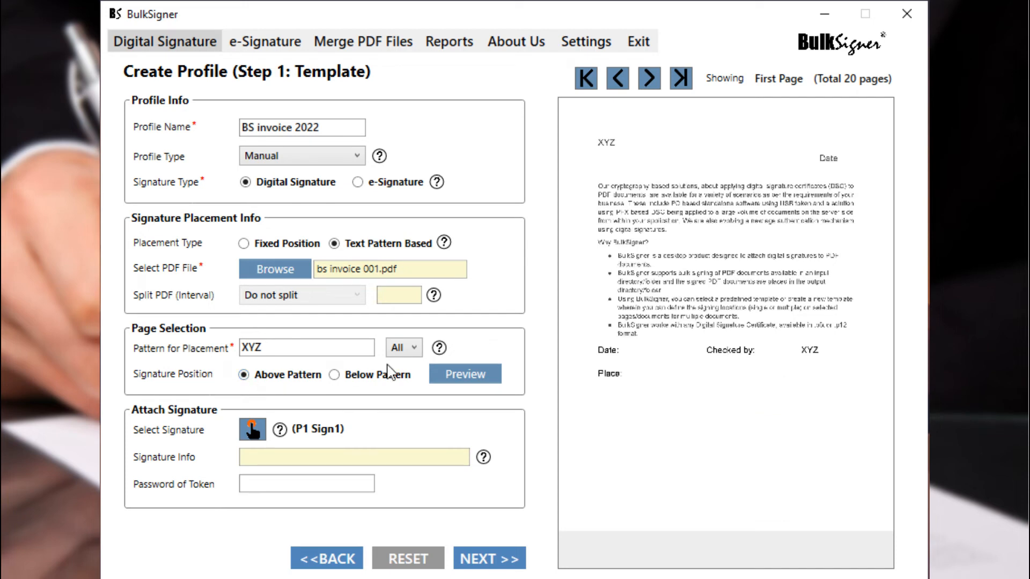
pyautogui.click(437, 374)
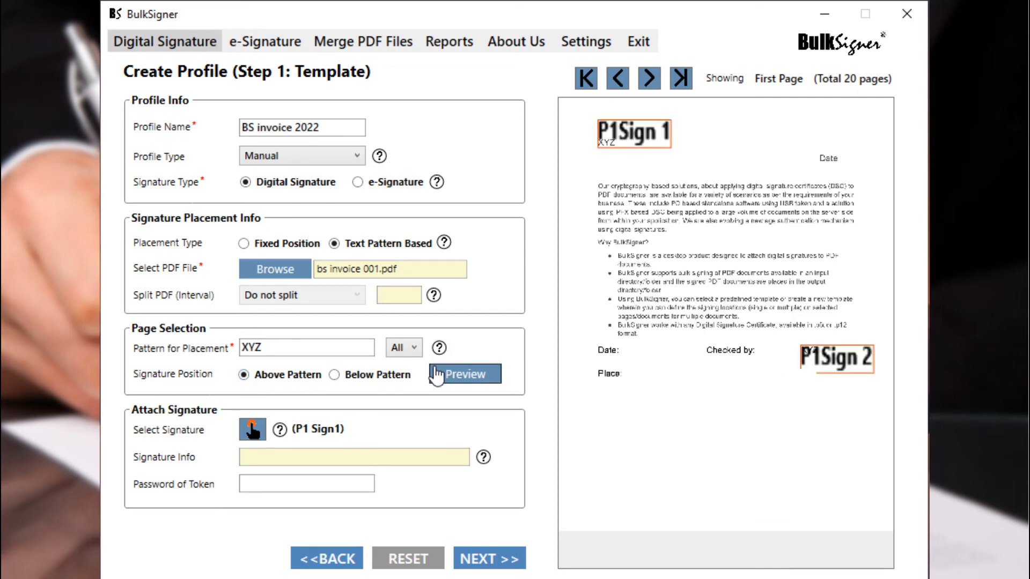
# Preview the signatures below the XYZ pattern for comparison, and set the position back to above the pattern.
pyautogui.click(335, 374)
pyautogui.click(475, 378)
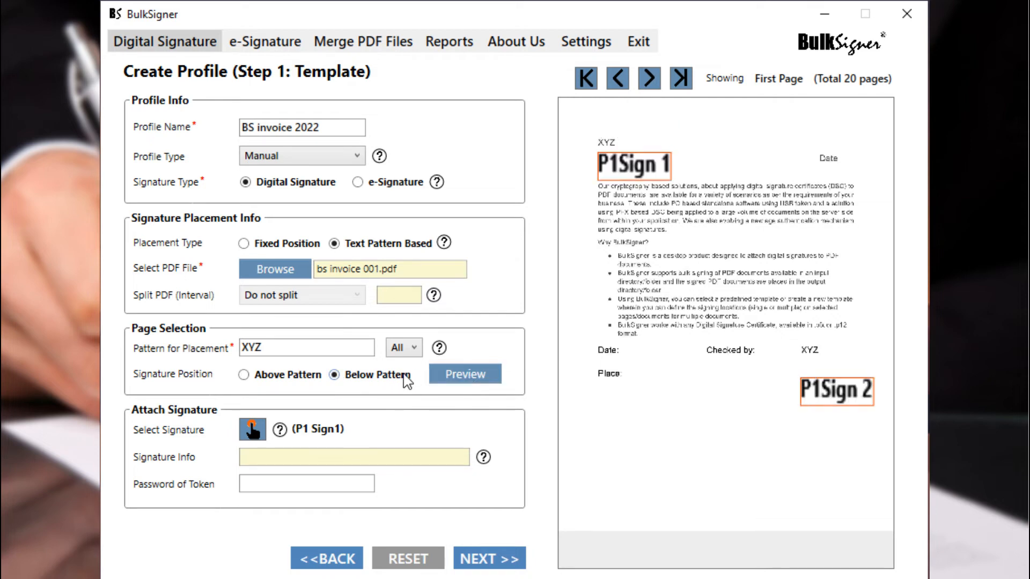
pyautogui.click(243, 374)
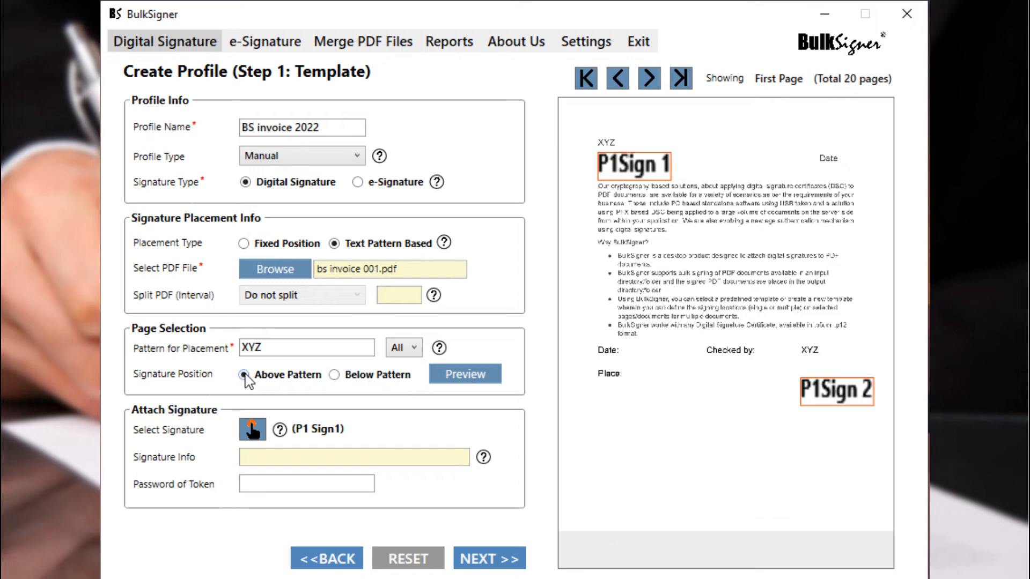
pyautogui.click(460, 382)
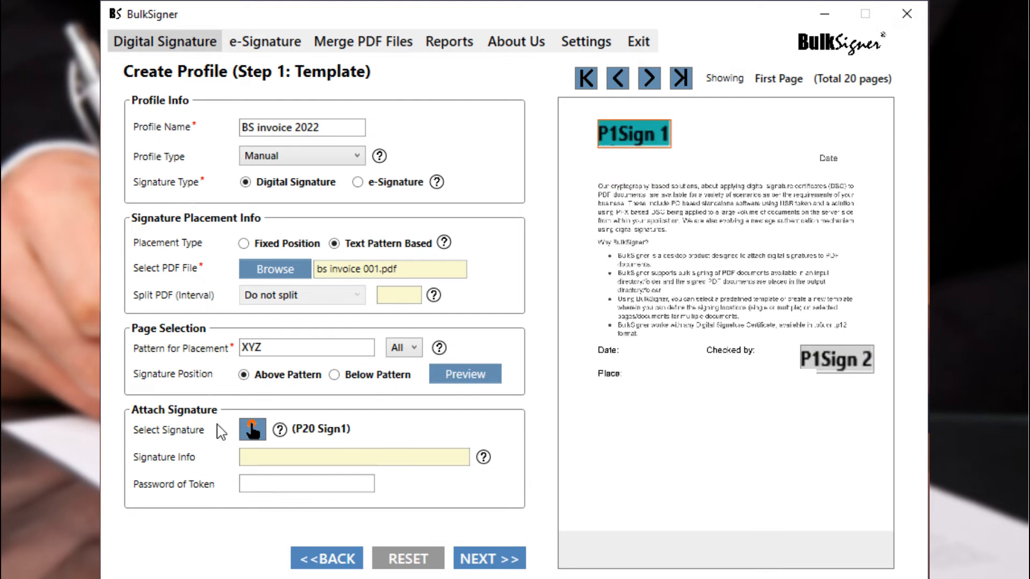
# Attach the E2serv.com certificate to the profile's signatures.
pyautogui.click(252, 429)
pyautogui.moveTo(538, 578)
pyautogui.click(611, 537)
pyautogui.click(225, 374)
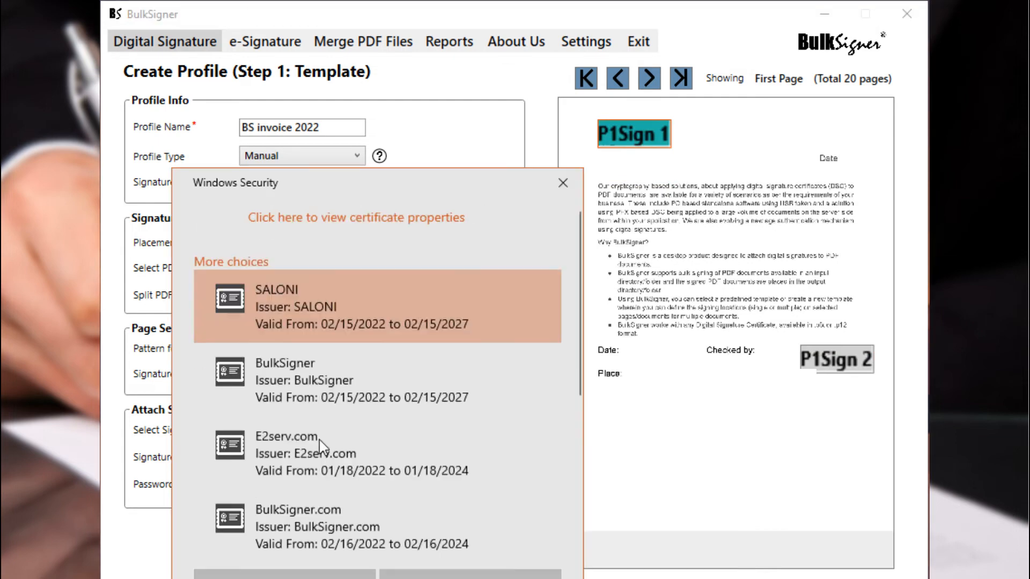
pyautogui.click(322, 378)
pyautogui.click(311, 571)
# Enter the token password for the signatures on the first page.
pyautogui.click(313, 478)
pyautogui.write('••••••')
pyautogui.click(837, 359)
pyautogui.click(632, 137)
pyautogui.click(311, 484)
pyautogui.write('••••••')
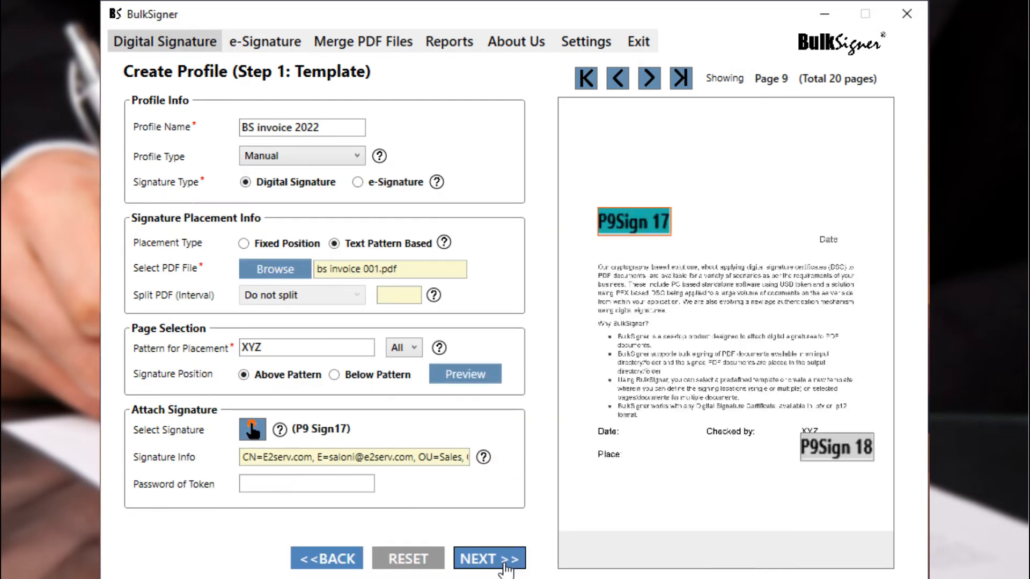
# Save the BS invoice 2022 template and accept the default signature preferences.
pyautogui.click(486, 558)
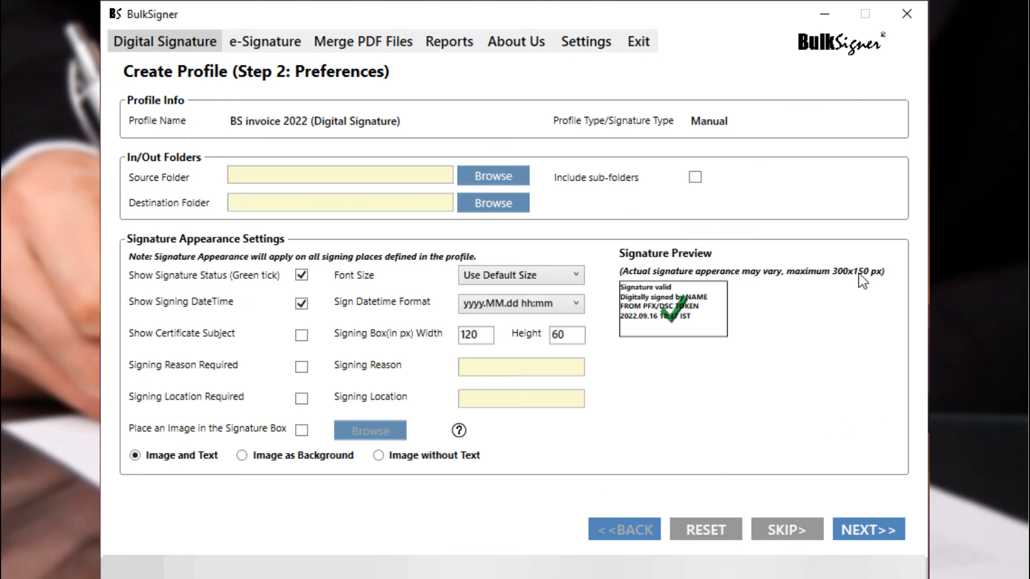
pyautogui.click(852, 537)
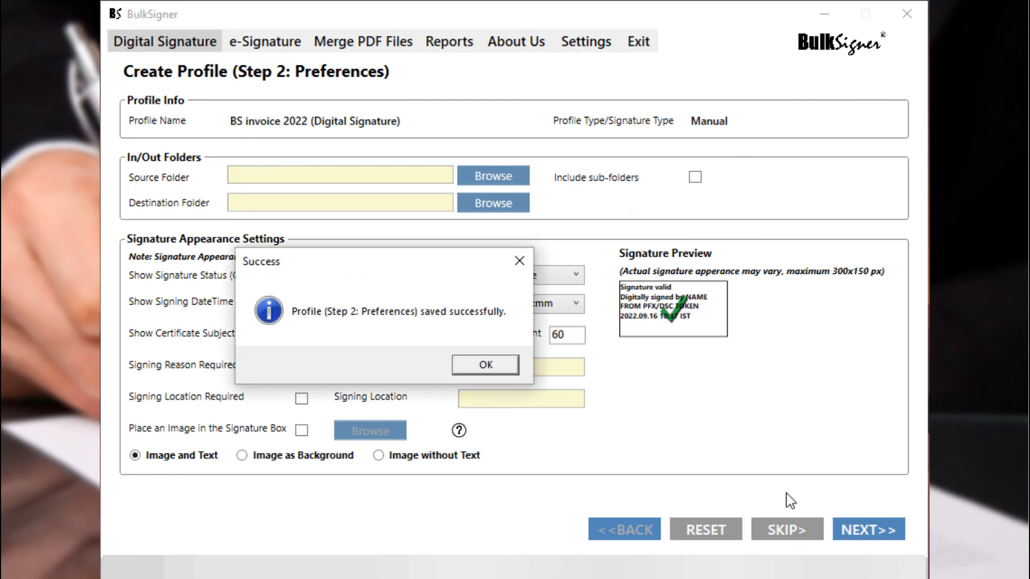
pyautogui.click(484, 365)
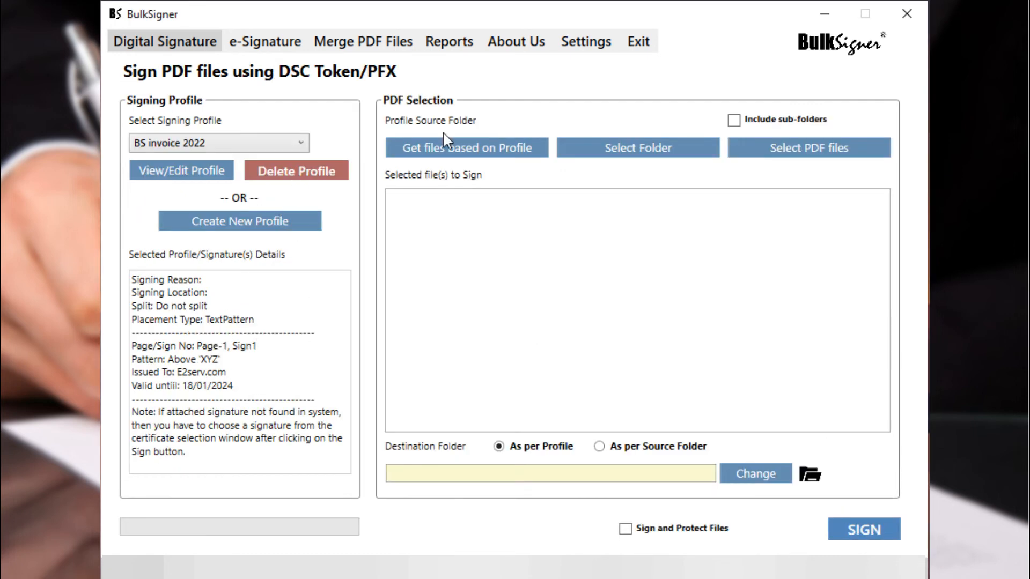
# Digitally sign all BS invoice PDFs from the Desktop\in folder with the BS invoice 2022 profile.
pyautogui.click(761, 155)
pyautogui.moveTo(386, 314); pyautogui.dragTo(406, 171)
pyautogui.click(534, 433)
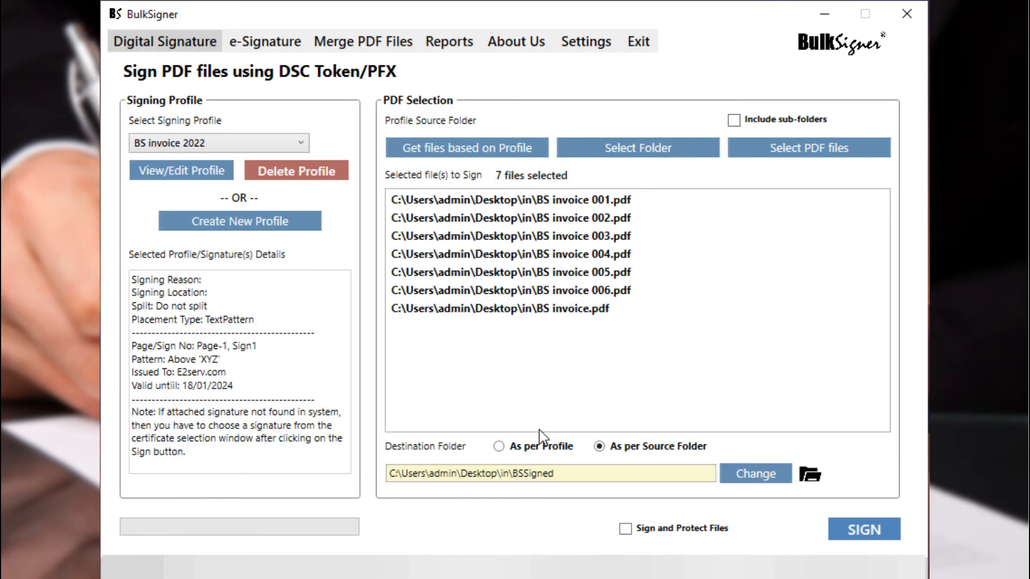
pyautogui.click(844, 523)
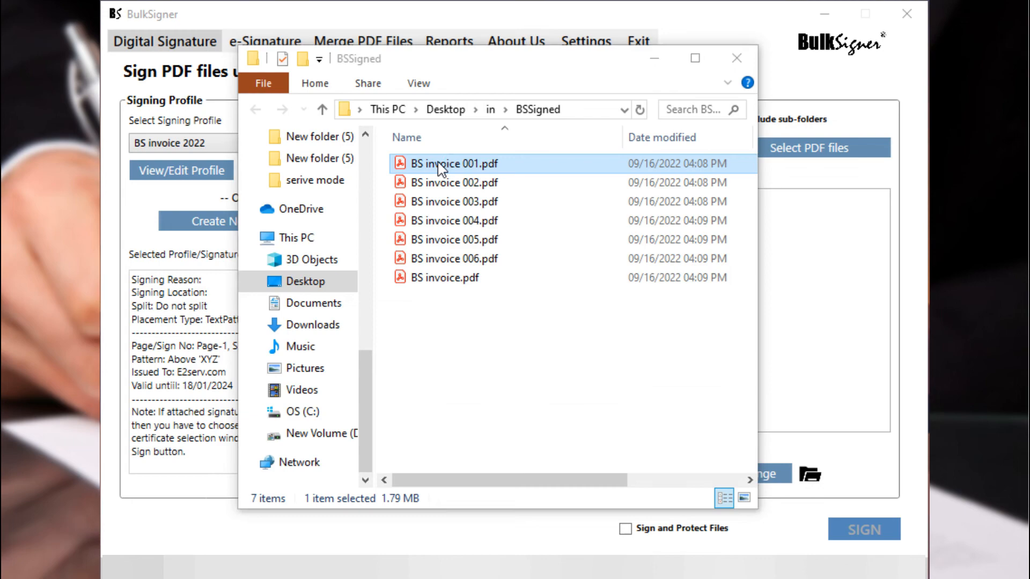
# Open the signed BS invoice 001.pdf from the BSSigned folder and examine the signatures above XYZ across its pages.
pyautogui.doubleClick(441, 164)
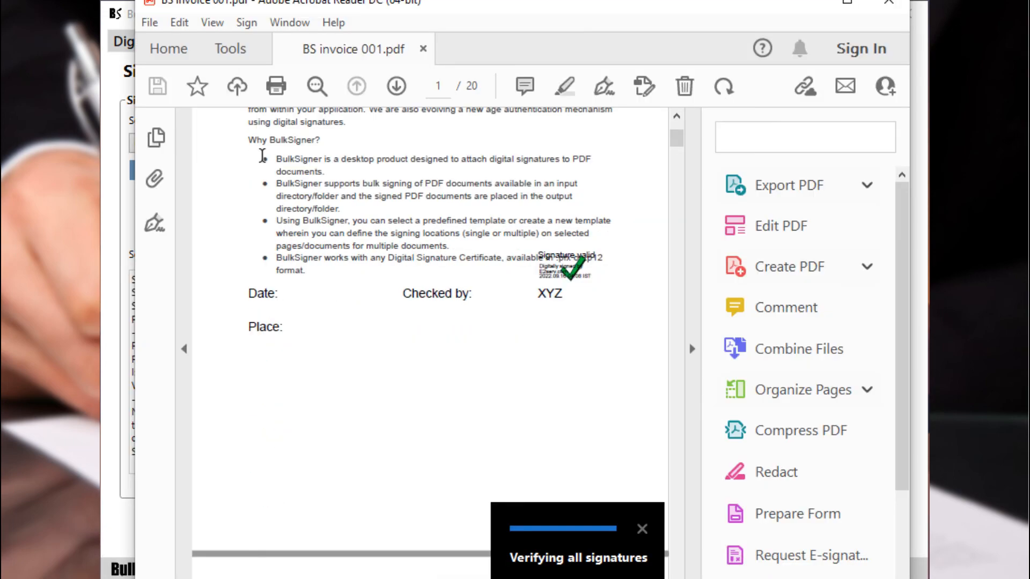
pyautogui.scroll(-8, 443, 396)
pyautogui.scroll(-20, 552, 311)
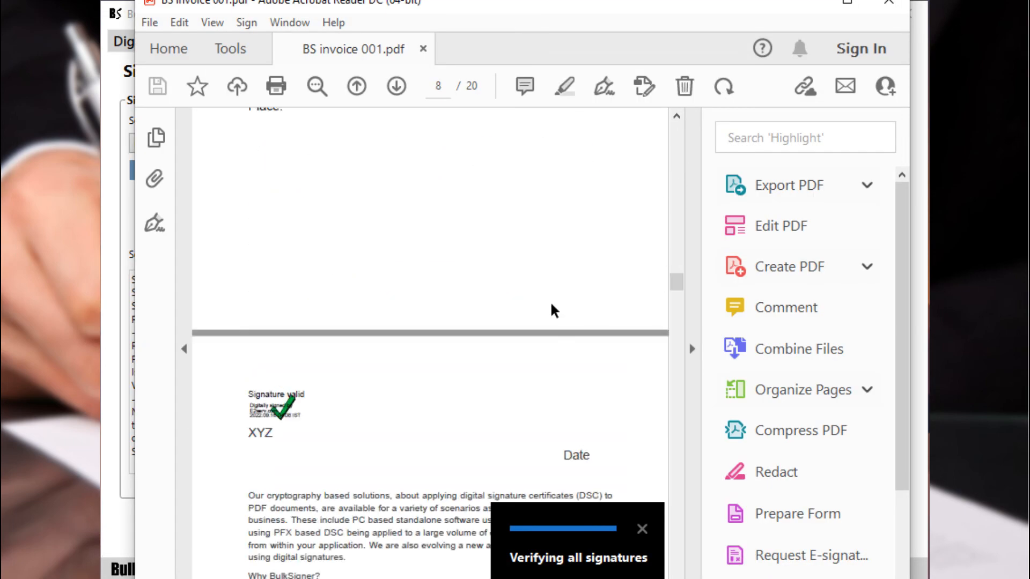
pyautogui.scroll(-9, 538, 314)
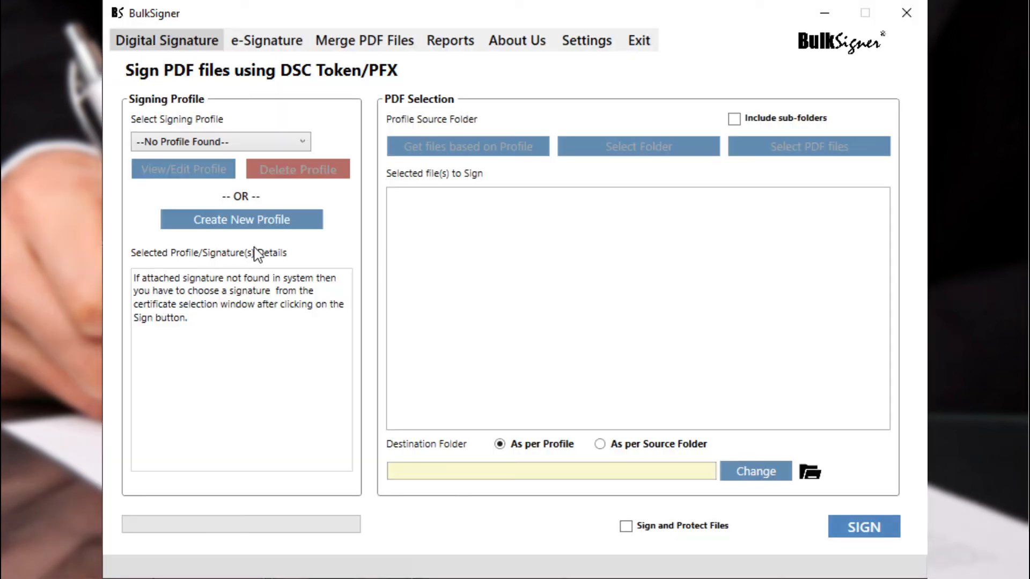
# Create a new e-Signature profile named bs invoices 2022.
pyautogui.click(247, 44)
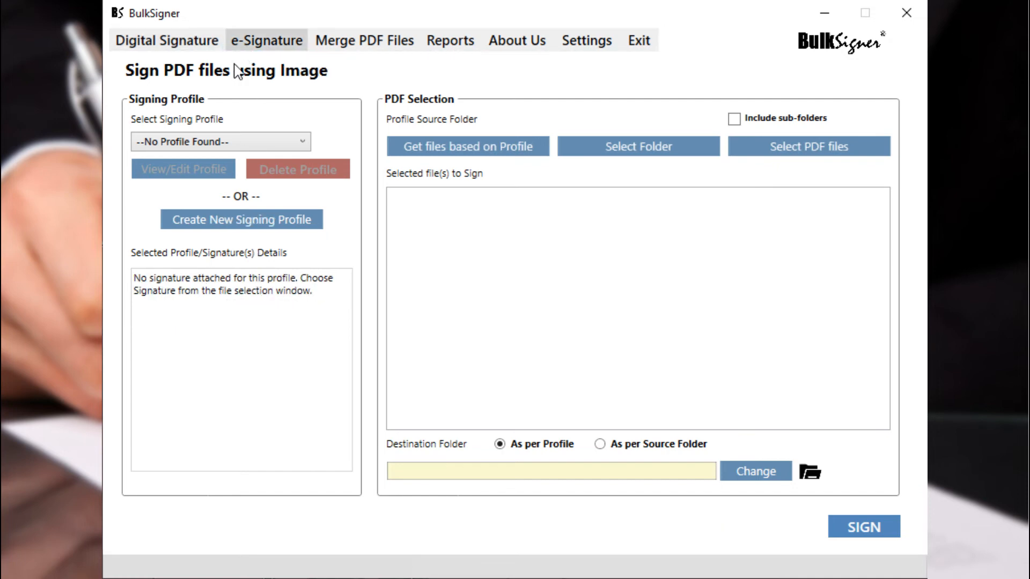
pyautogui.click(220, 218)
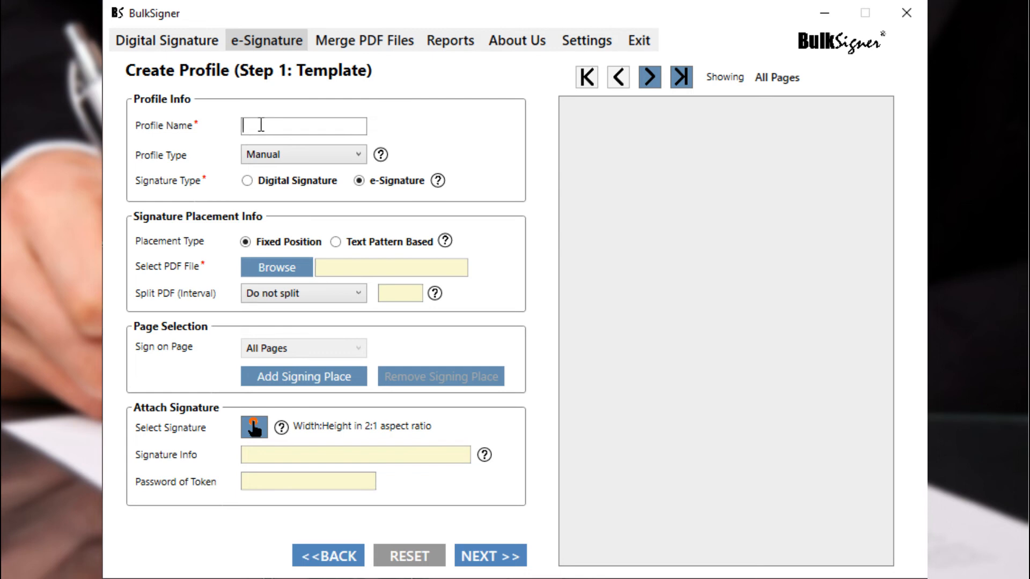
pyautogui.rightClick(261, 125)
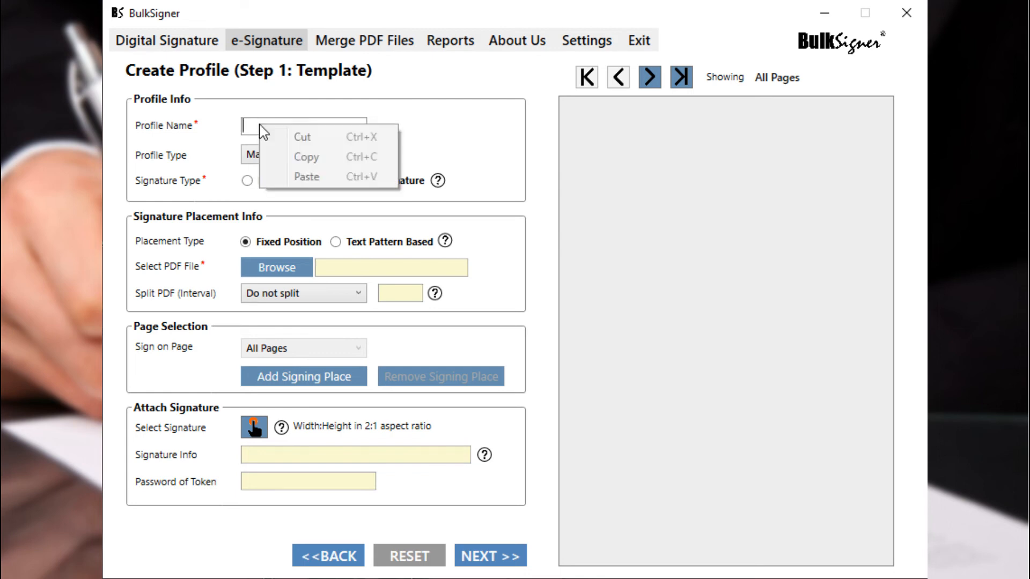
pyautogui.click(260, 126)
pyautogui.write('bs invoices 2022')
# Use bs invoice.pdf as the template and add a signing place below XYZ for all pages.
pyautogui.click(258, 267)
pyautogui.click(345, 284)
pyautogui.click(565, 430)
pyautogui.click(261, 349)
pyautogui.click(264, 368)
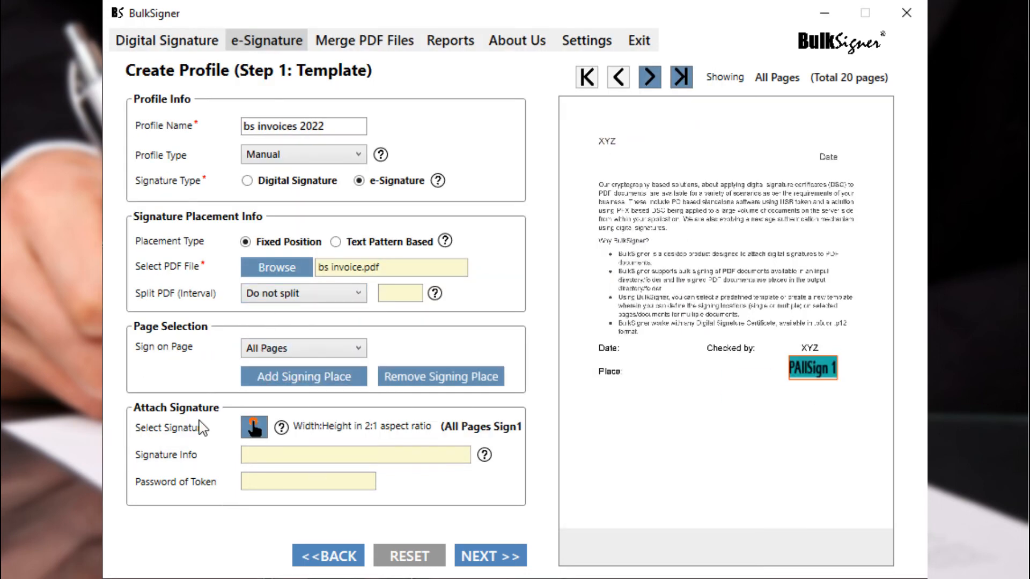
# Attach the signature image from the Desktop\BS Sample PDF folder to the signing place and save the template.
pyautogui.click(252, 429)
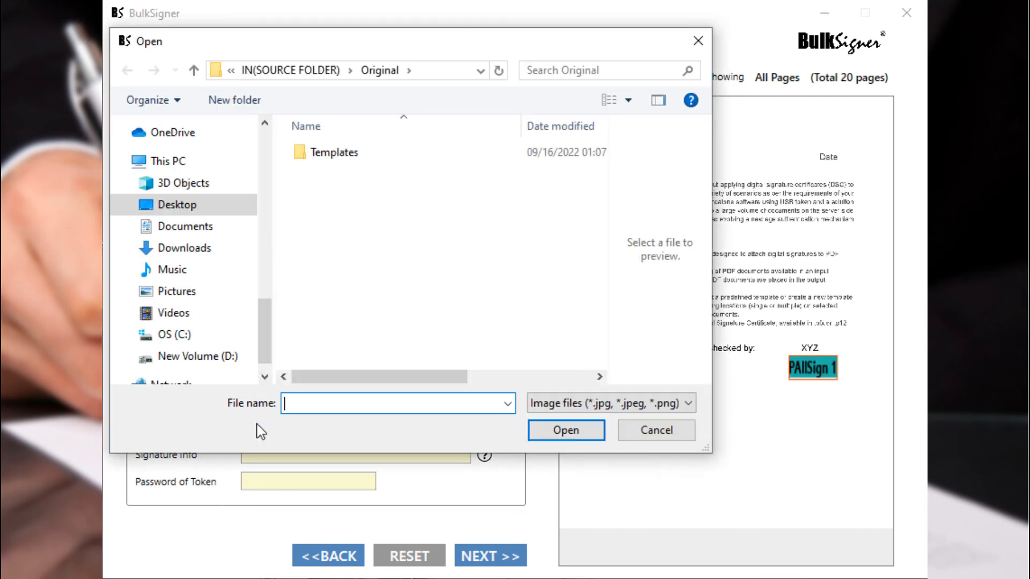
pyautogui.click(172, 204)
pyautogui.scroll(3, 395, 295)
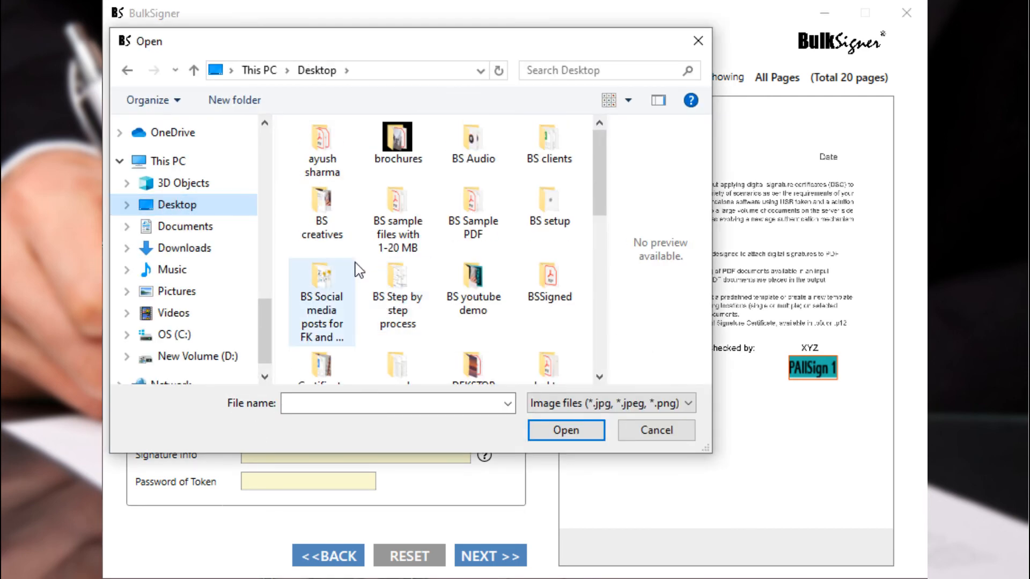
pyautogui.doubleClick(472, 212)
pyautogui.click(552, 236)
pyautogui.click(540, 433)
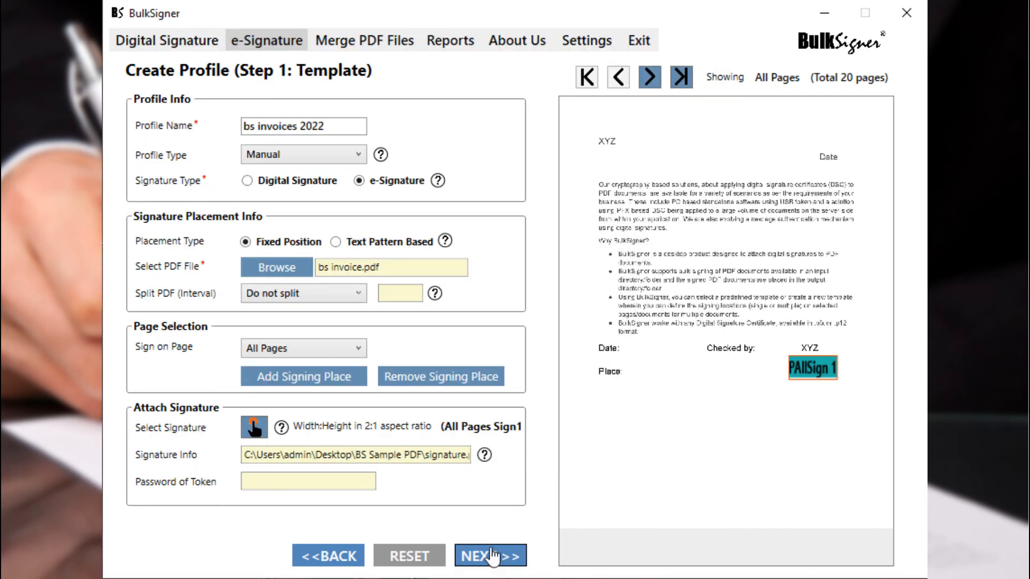
pyautogui.click(491, 556)
pyautogui.click(479, 361)
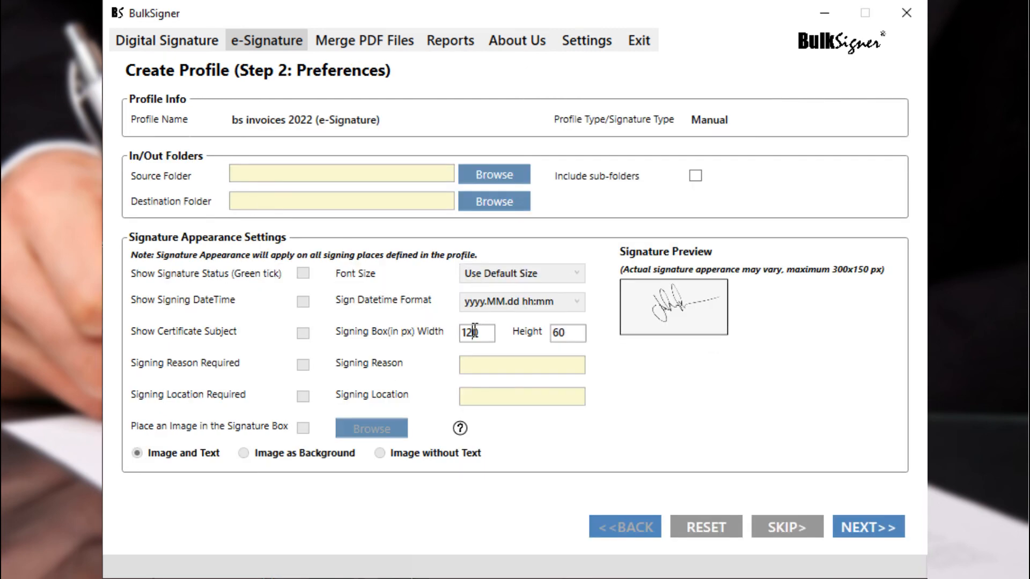
# Set the signing box to 180 px wide and 70 px high, and save the profile preferences.
pyautogui.moveTo(475, 332); pyautogui.dragTo(455, 344)
pyautogui.write('180')
pyautogui.moveTo(567, 335); pyautogui.dragTo(554, 319)
pyautogui.write('50')
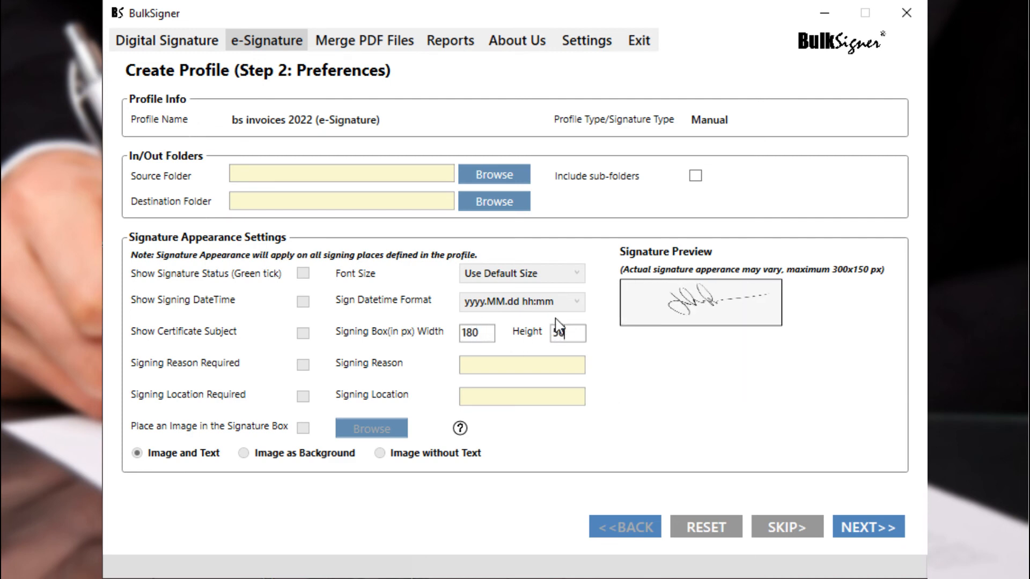
pyautogui.press('BackSpace')
pyautogui.press('BackSpace')
pyautogui.write('70')
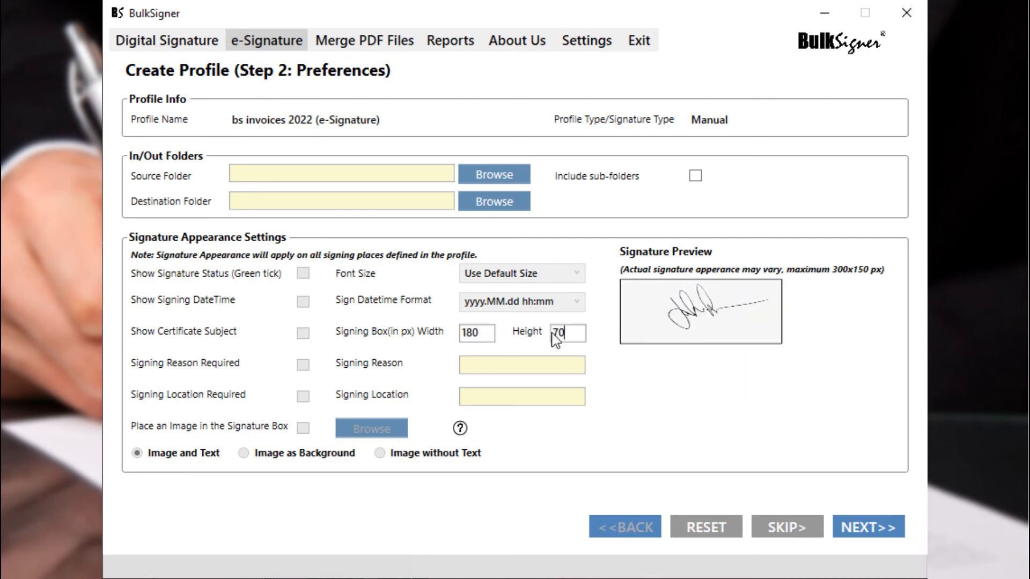
pyautogui.click(862, 526)
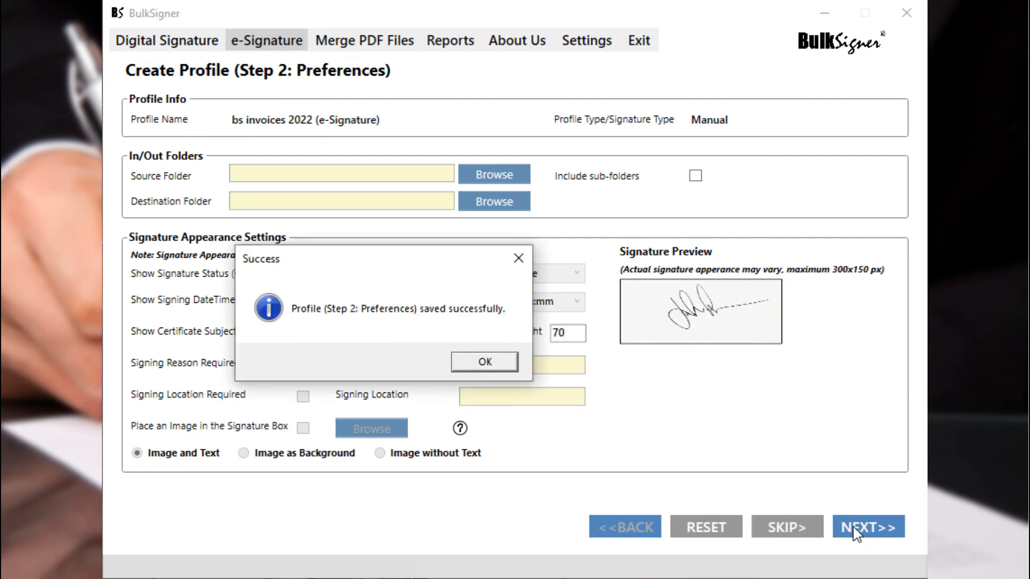
pyautogui.click(504, 361)
# E-sign all PDFs from the Desktop\in folder with the bs invoices 2022 profile.
pyautogui.click(300, 141)
pyautogui.click(225, 156)
pyautogui.click(808, 146)
pyautogui.click(177, 205)
pyautogui.scroll(-5, 453, 268)
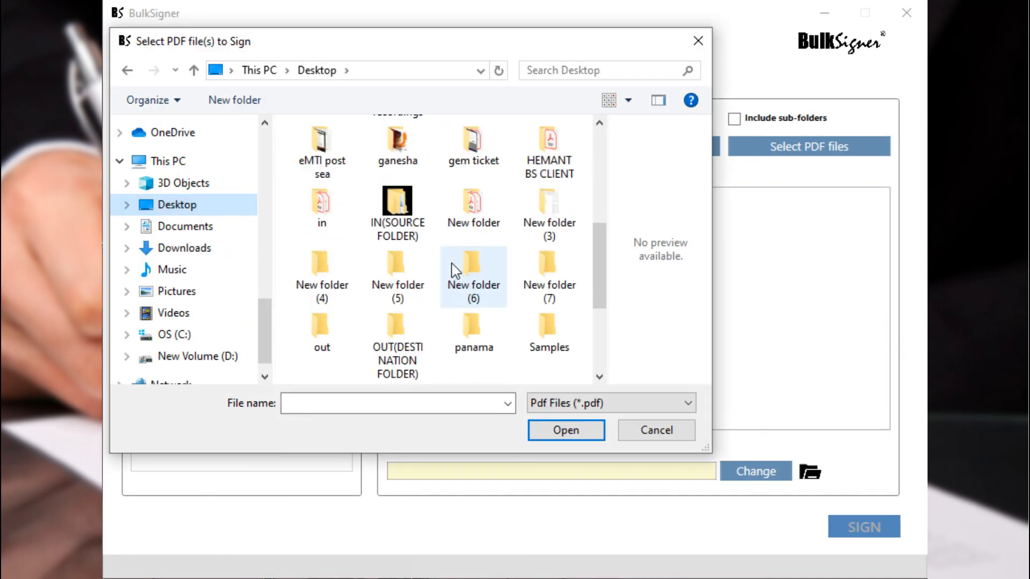
pyautogui.doubleClick(322, 206)
pyautogui.hotkey('ctrl', 'a')
pyautogui.click(539, 431)
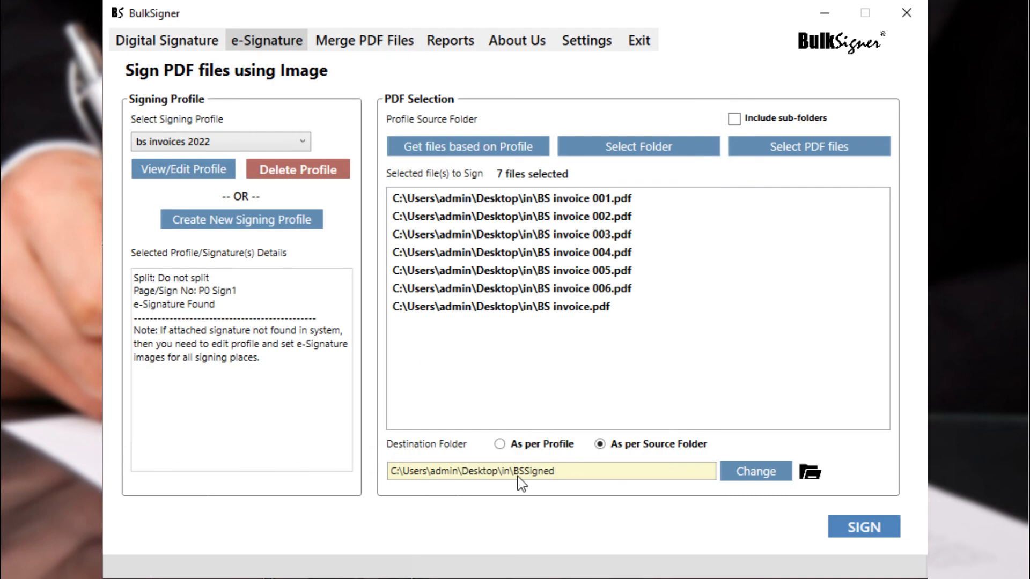
pyautogui.click(845, 530)
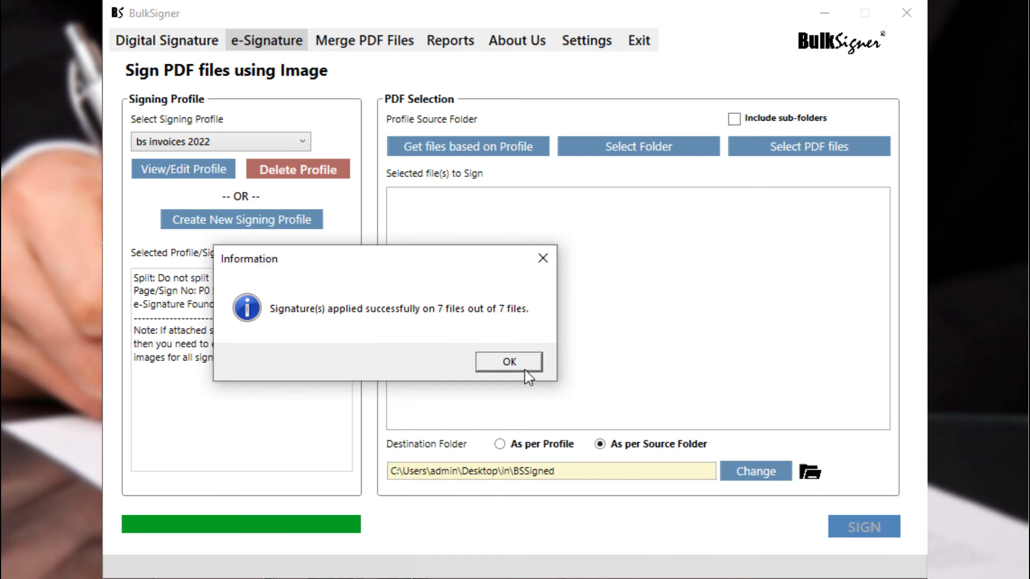
pyautogui.click(525, 369)
# Open the signed BS invoice 001.pdf from the destination folder and examine the signature image on the page.
pyautogui.click(810, 472)
pyautogui.doubleClick(471, 159)
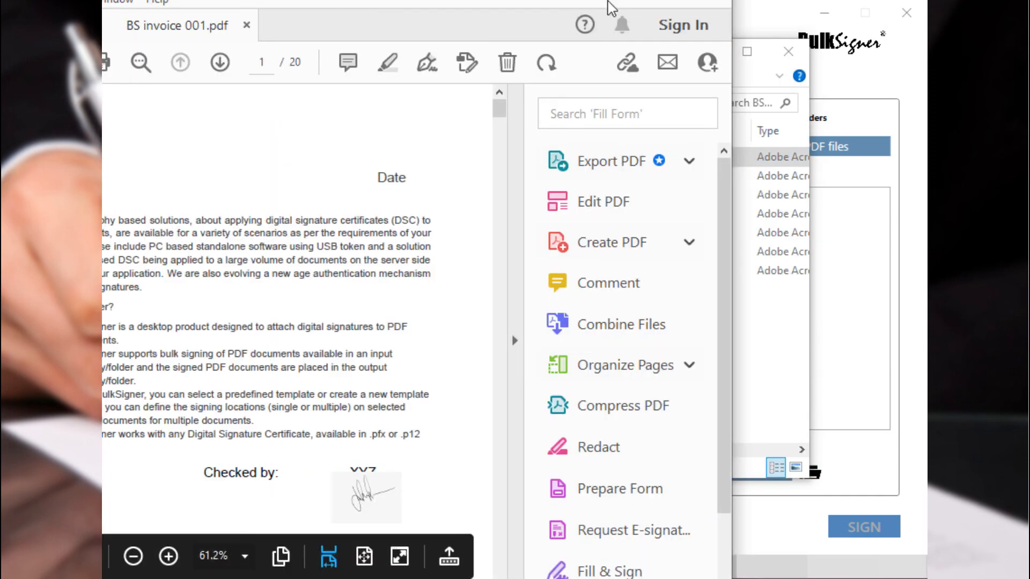
pyautogui.moveTo(196, 1); pyautogui.dragTo(425, 7)
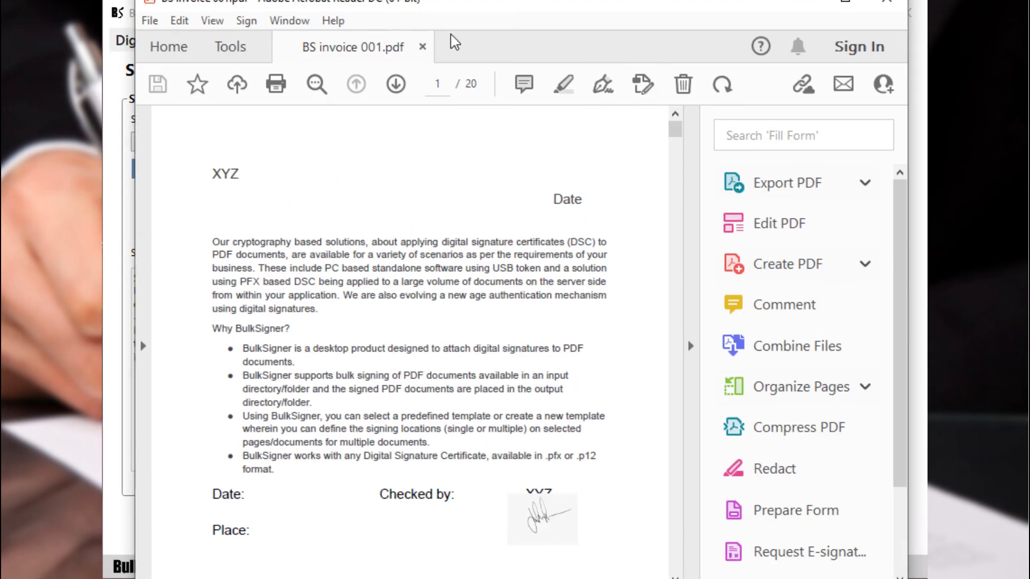
pyautogui.scroll(-4, 567, 437)
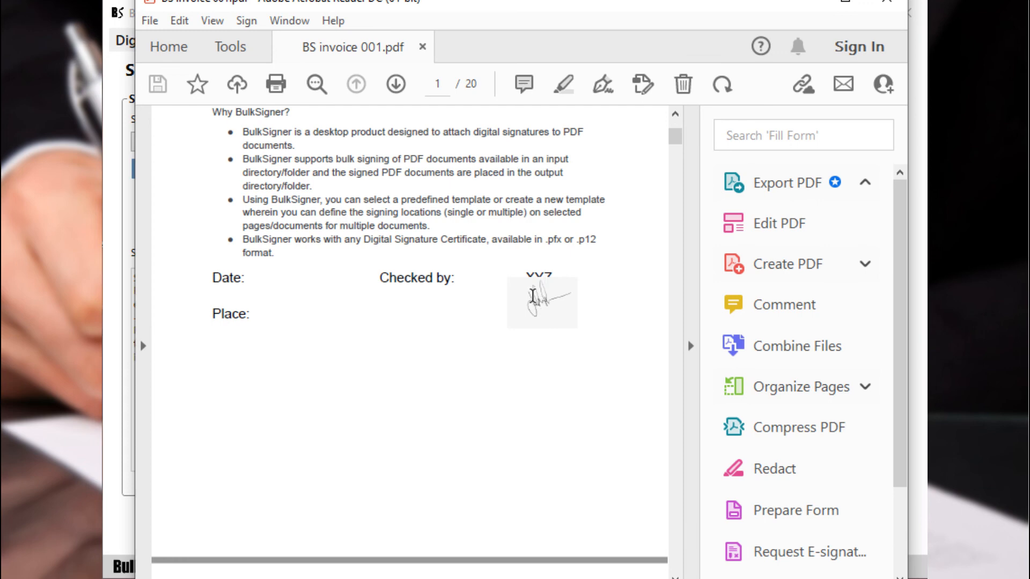
pyautogui.scroll(1, 533, 295)
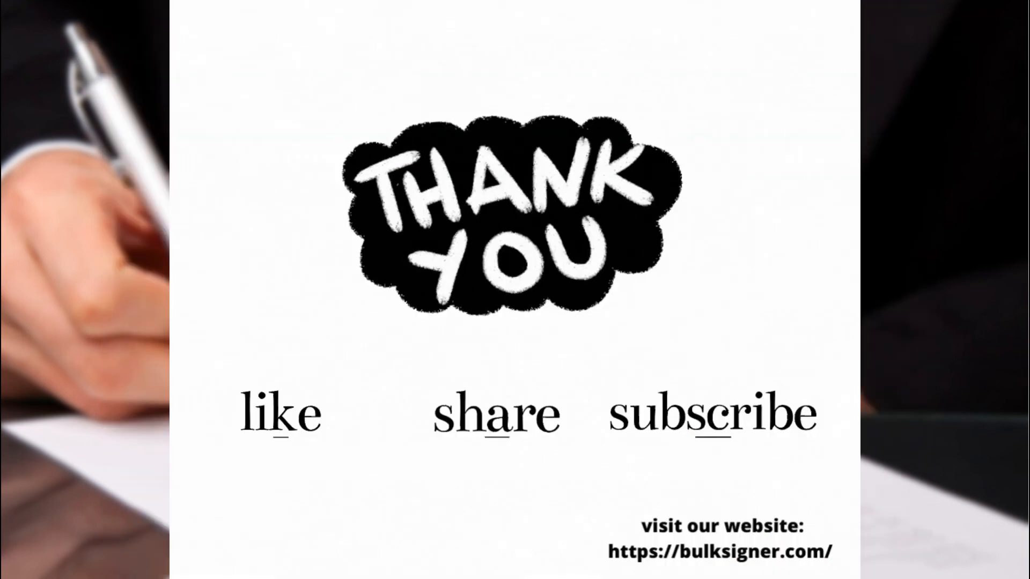